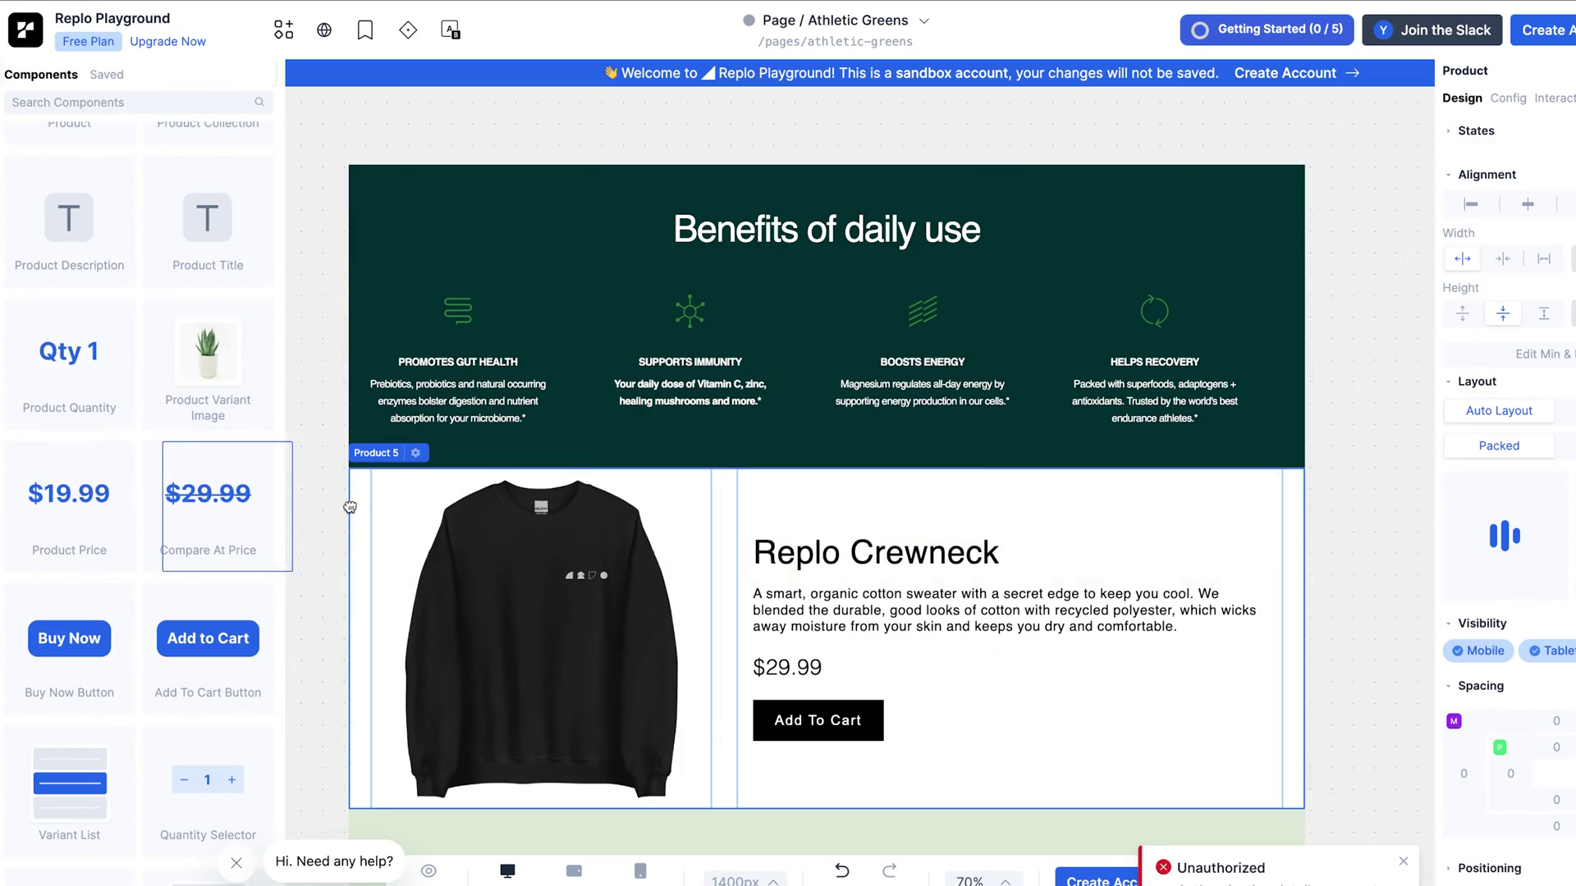
# Step: Bring up Replo's pricing page with the Basic, Standard, Growth and Enterprise plans
pyautogui.moveTo(208, 497); pyautogui.dragTo(1038, 715)
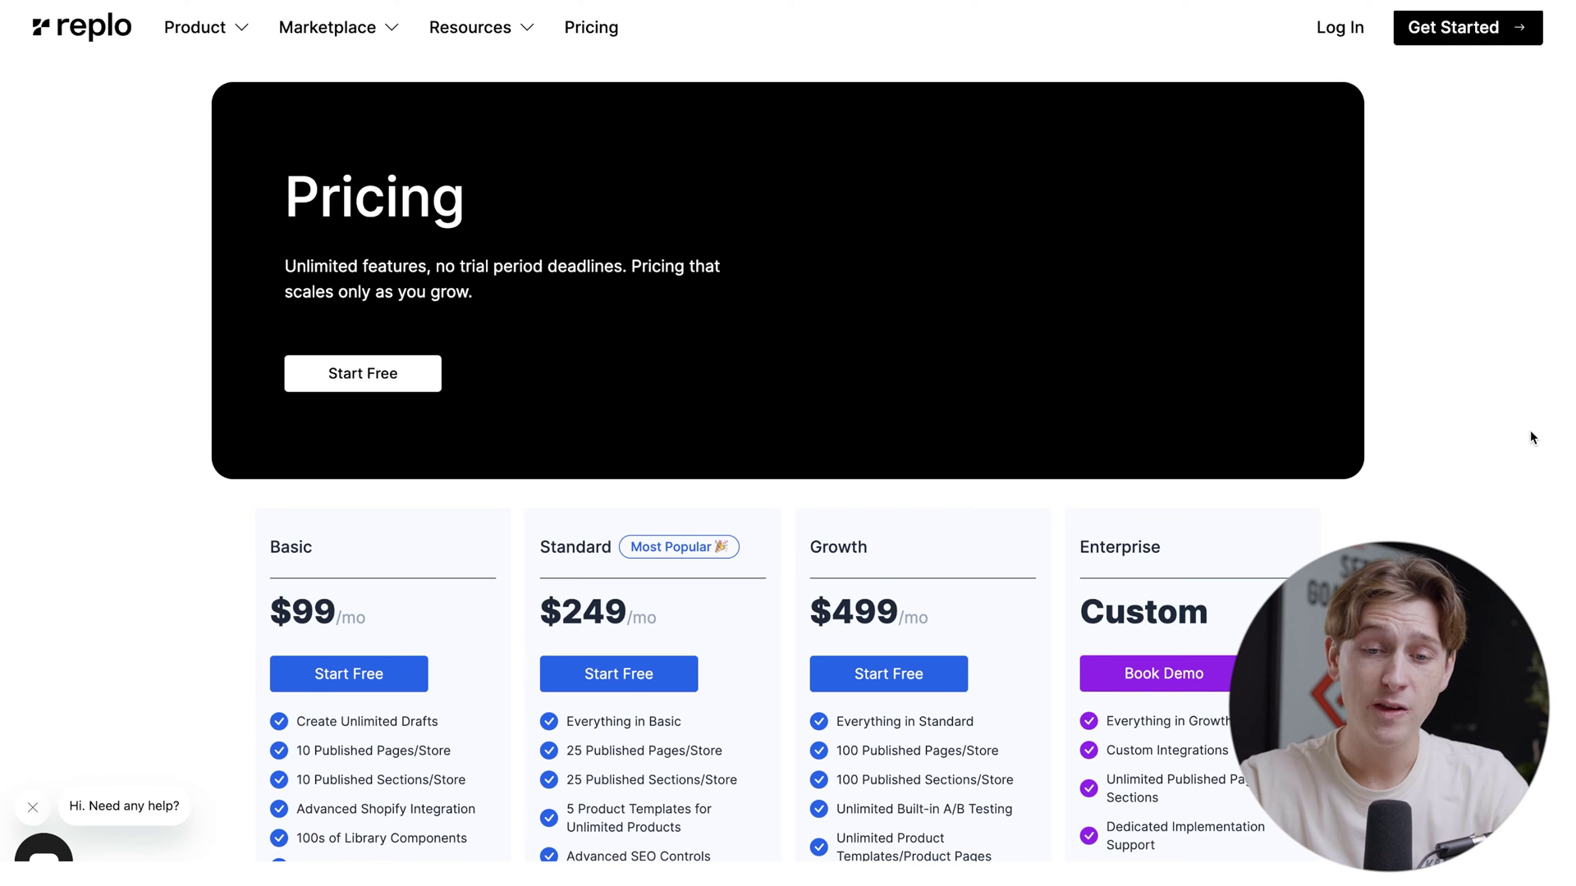
pyautogui.scroll(-2, 1529, 430)
pyautogui.scroll(-1, 1530, 430)
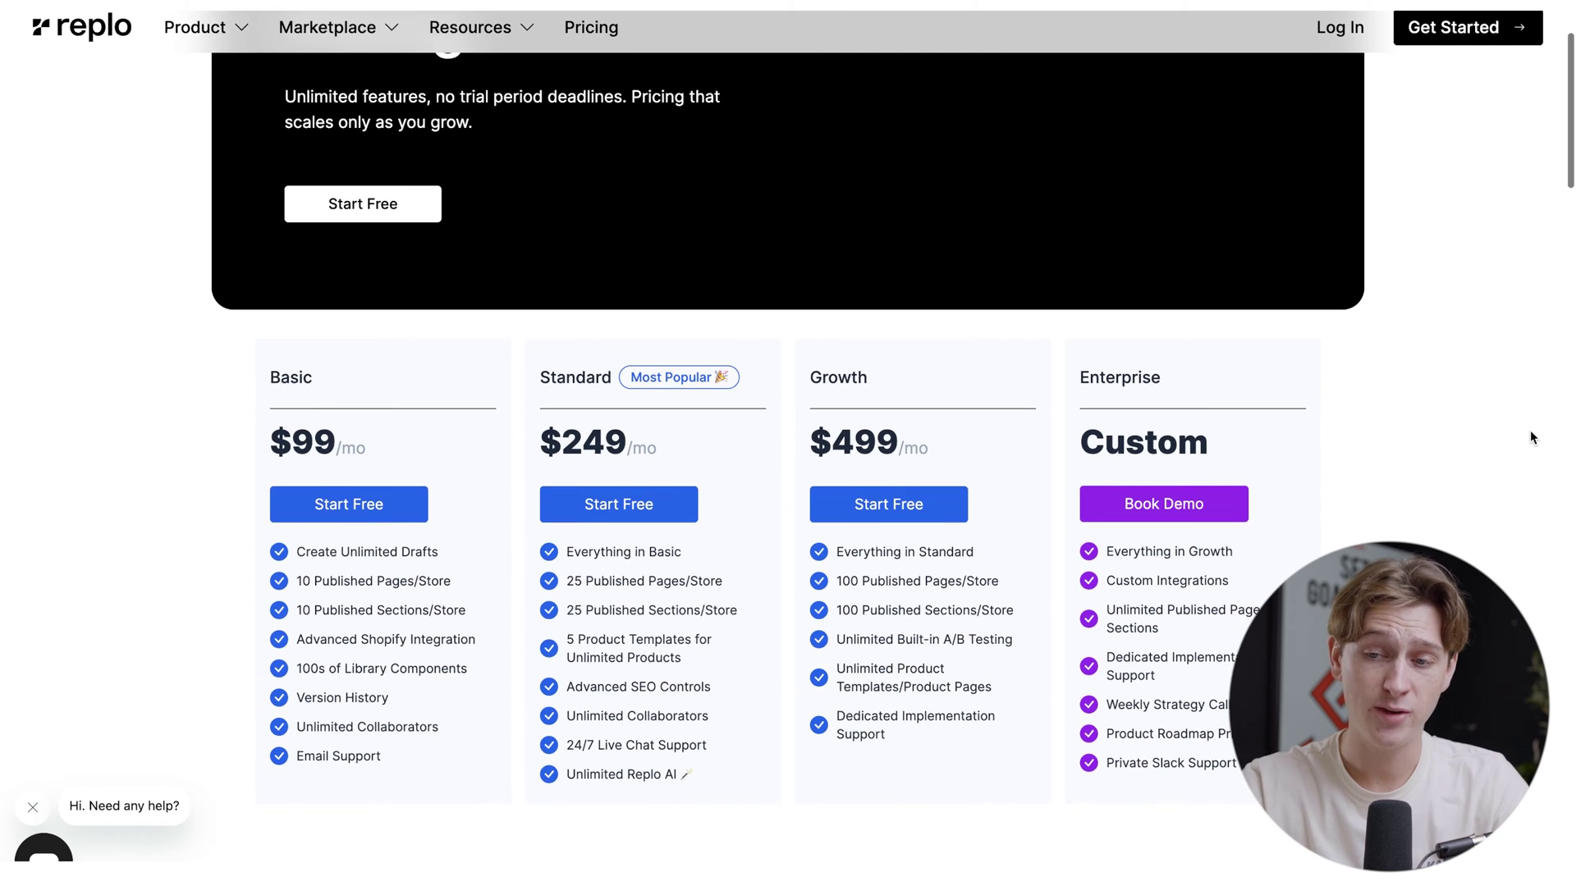
pyautogui.scroll(-1, 1530, 430)
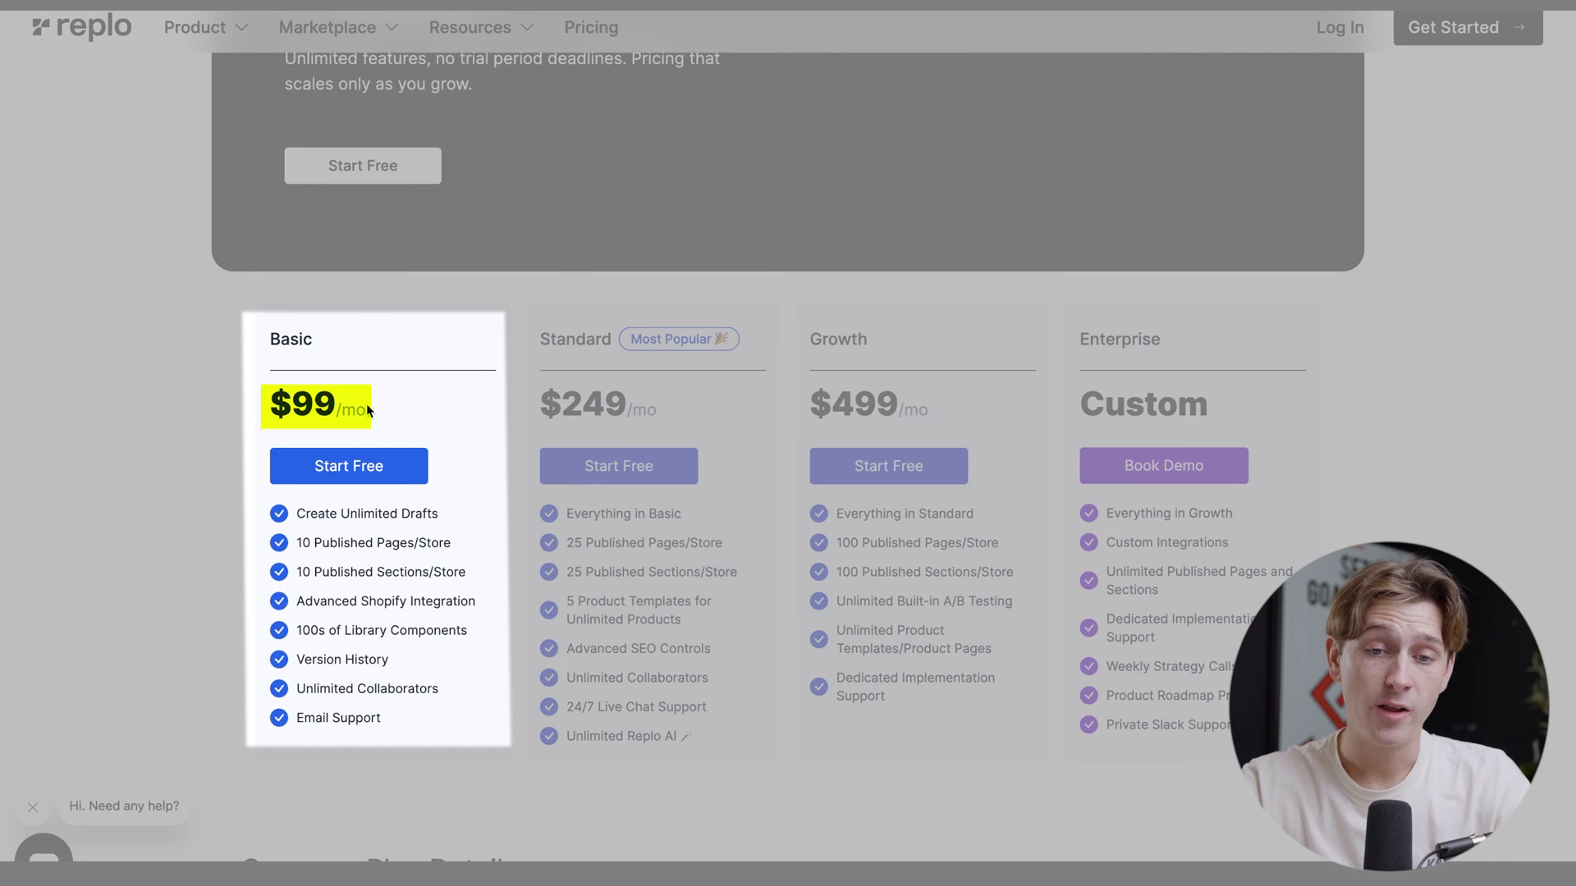
pyautogui.scroll(-2, 371, 407)
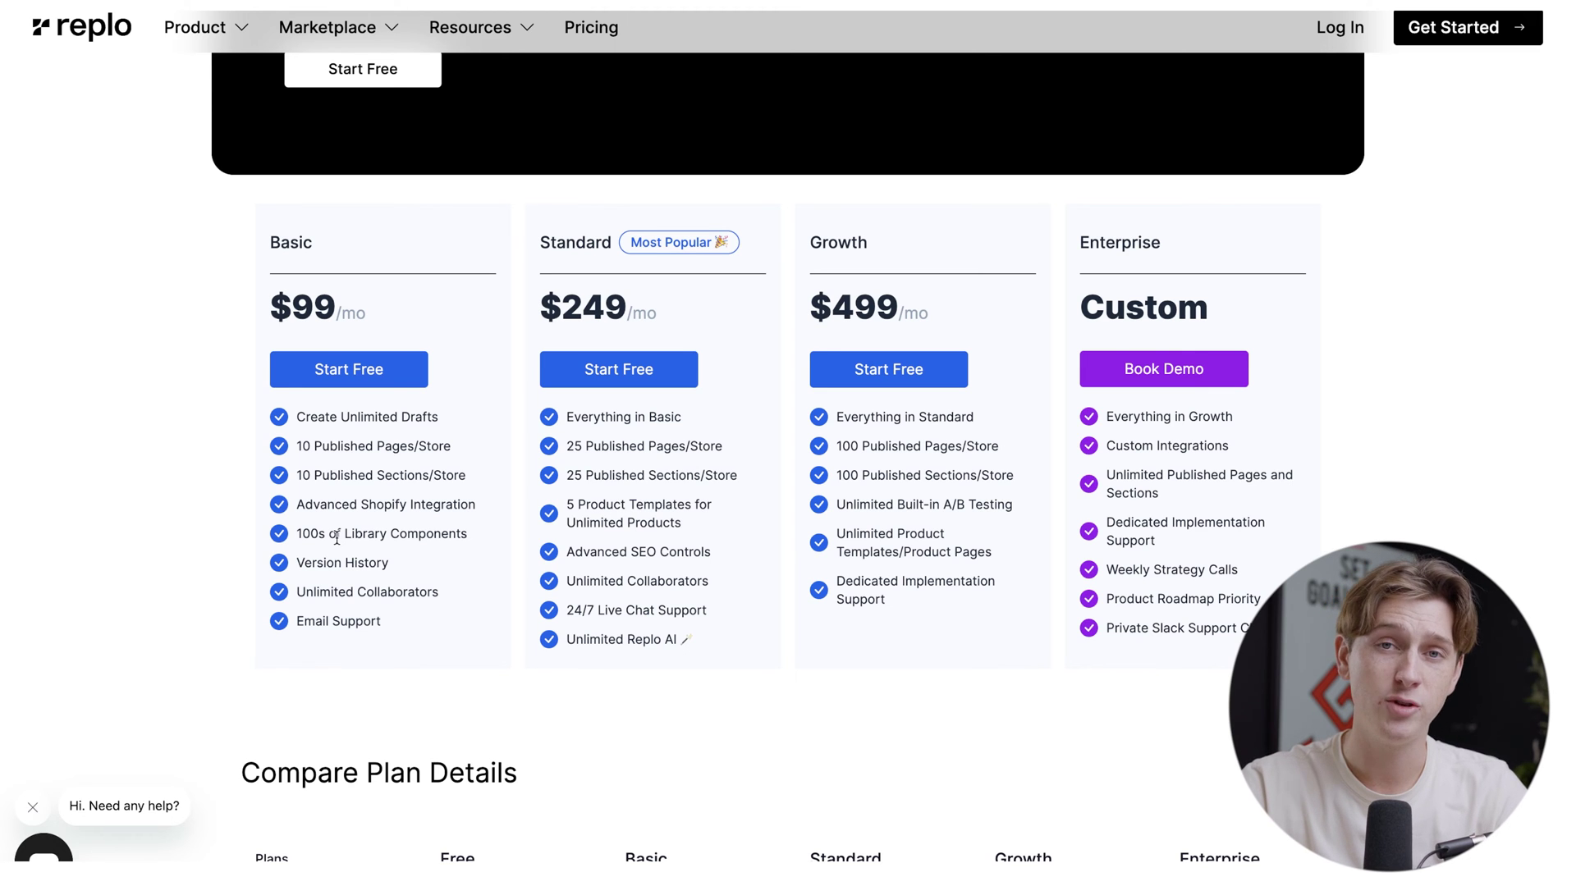
pyautogui.scroll(1, 337, 535)
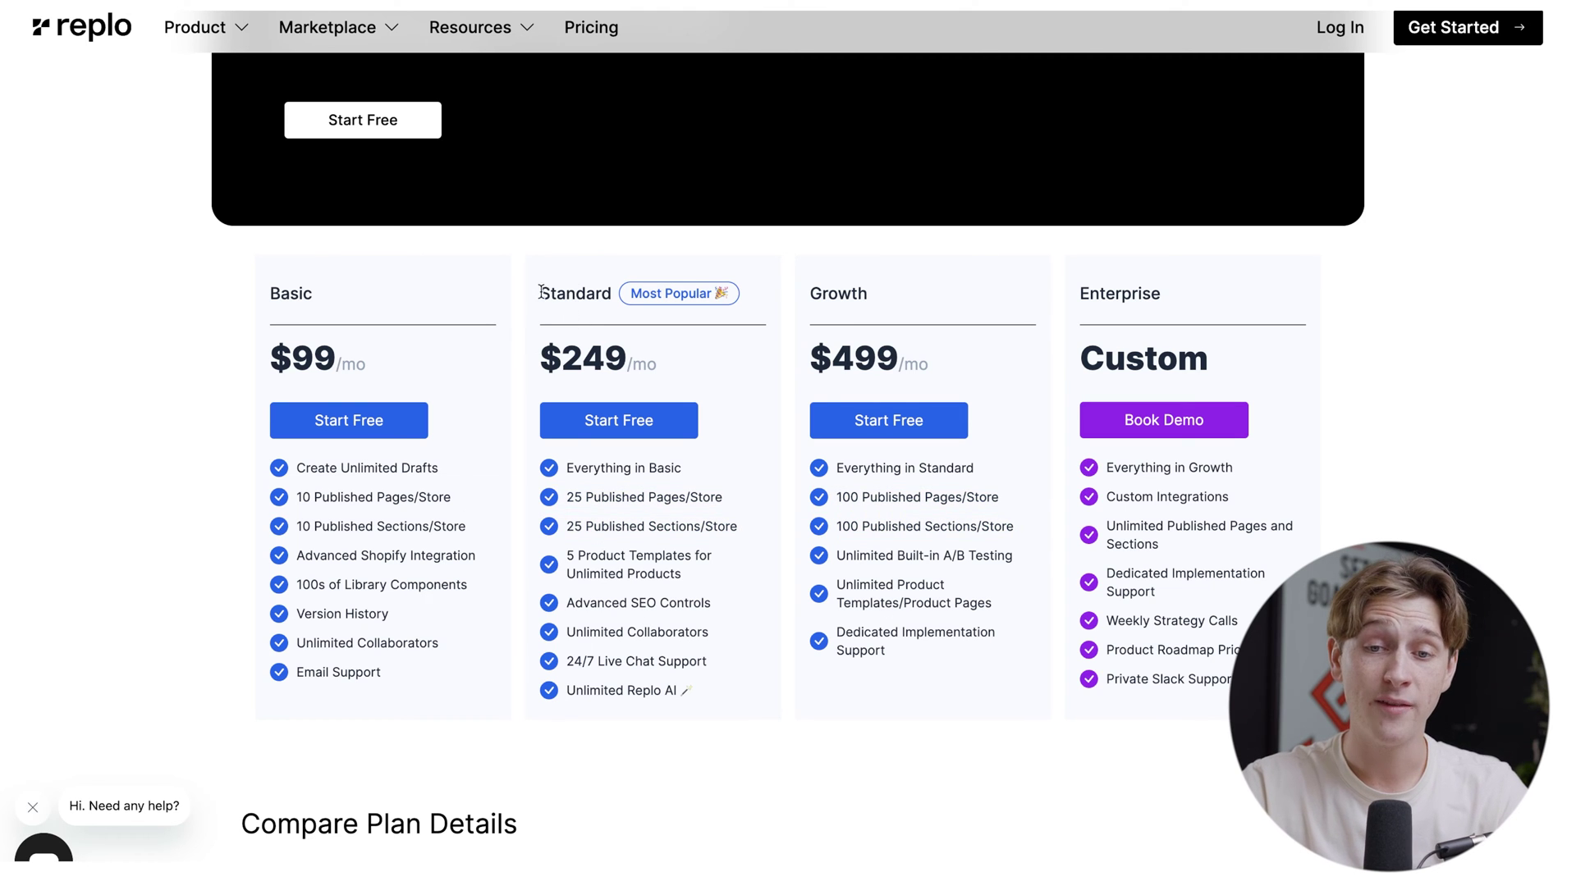
pyautogui.moveTo(545, 293); pyautogui.dragTo(650, 293)
pyautogui.scroll(-3, 652, 409)
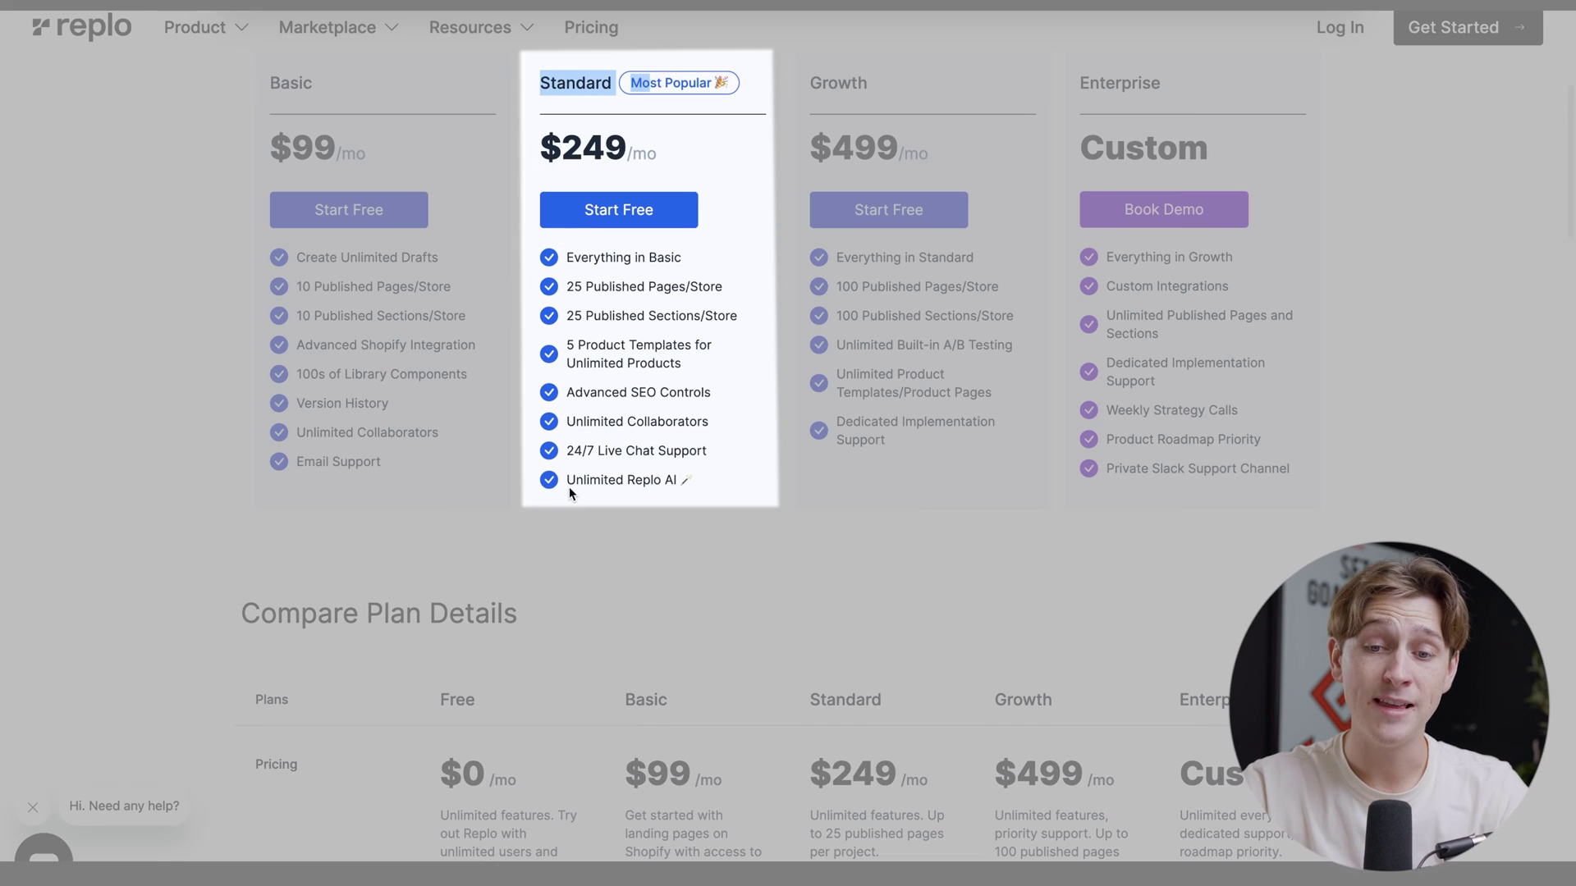
pyautogui.click(567, 485)
pyautogui.moveTo(566, 486); pyautogui.dragTo(685, 489)
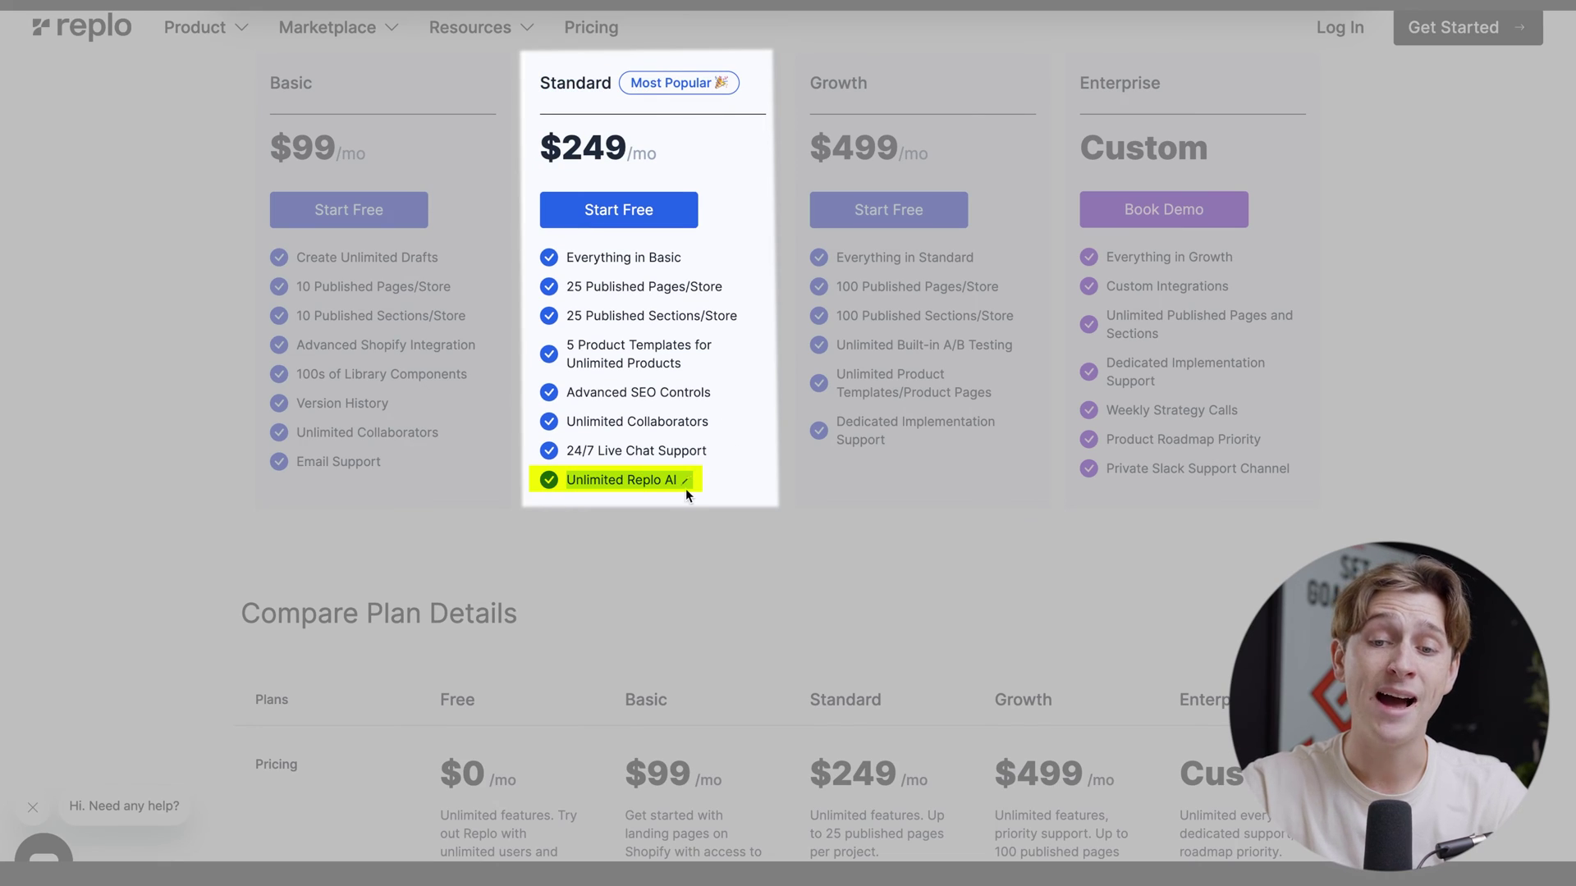
pyautogui.scroll(2, 677, 530)
pyautogui.click(691, 597)
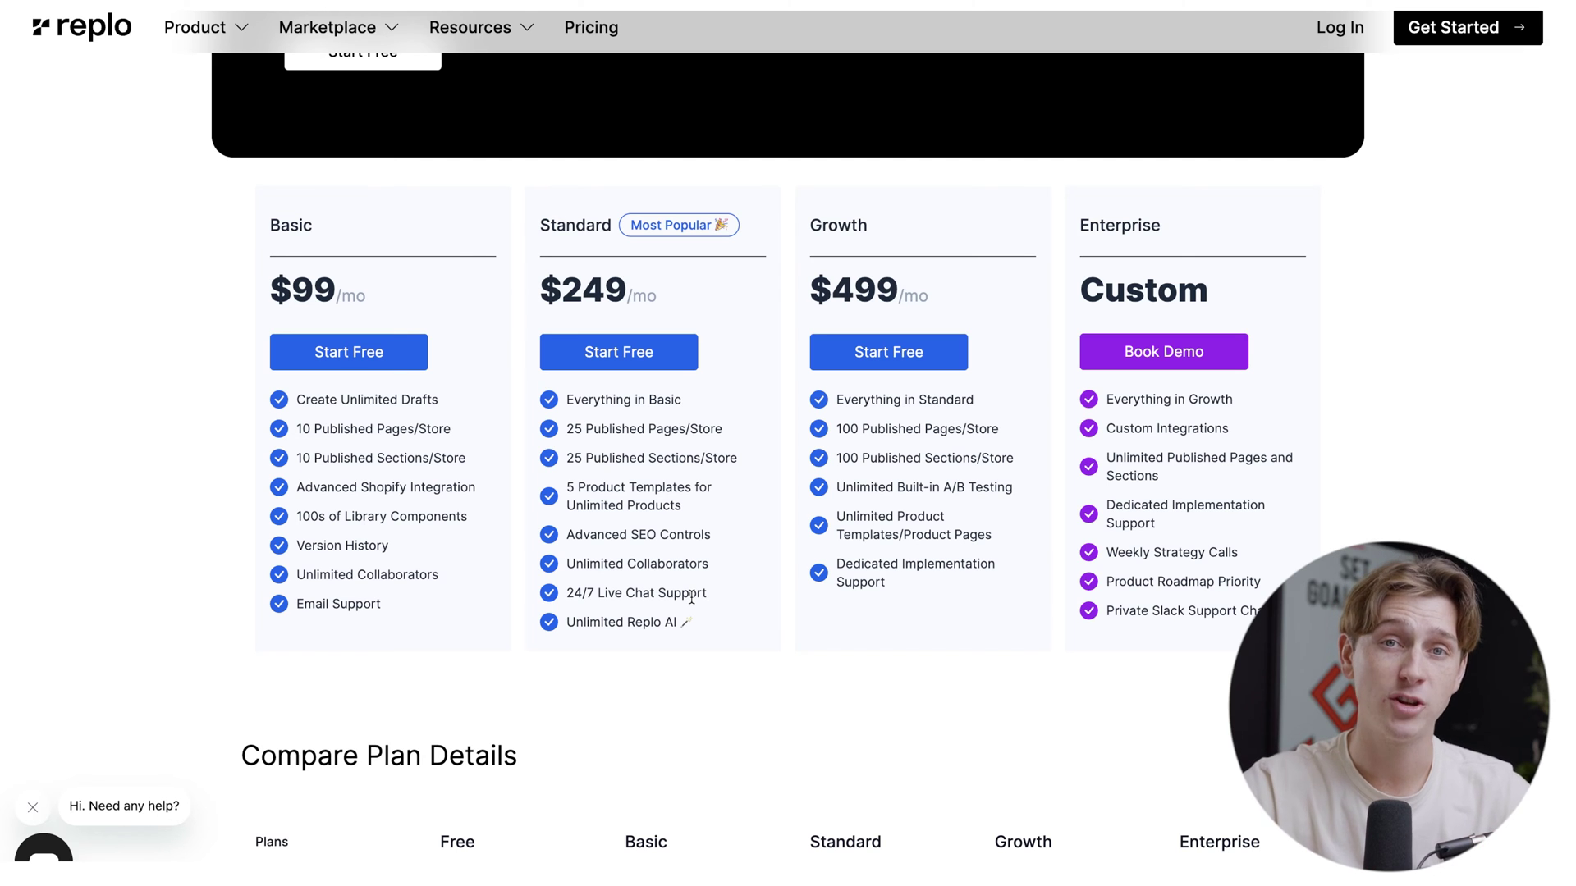
pyautogui.scroll(2, 692, 599)
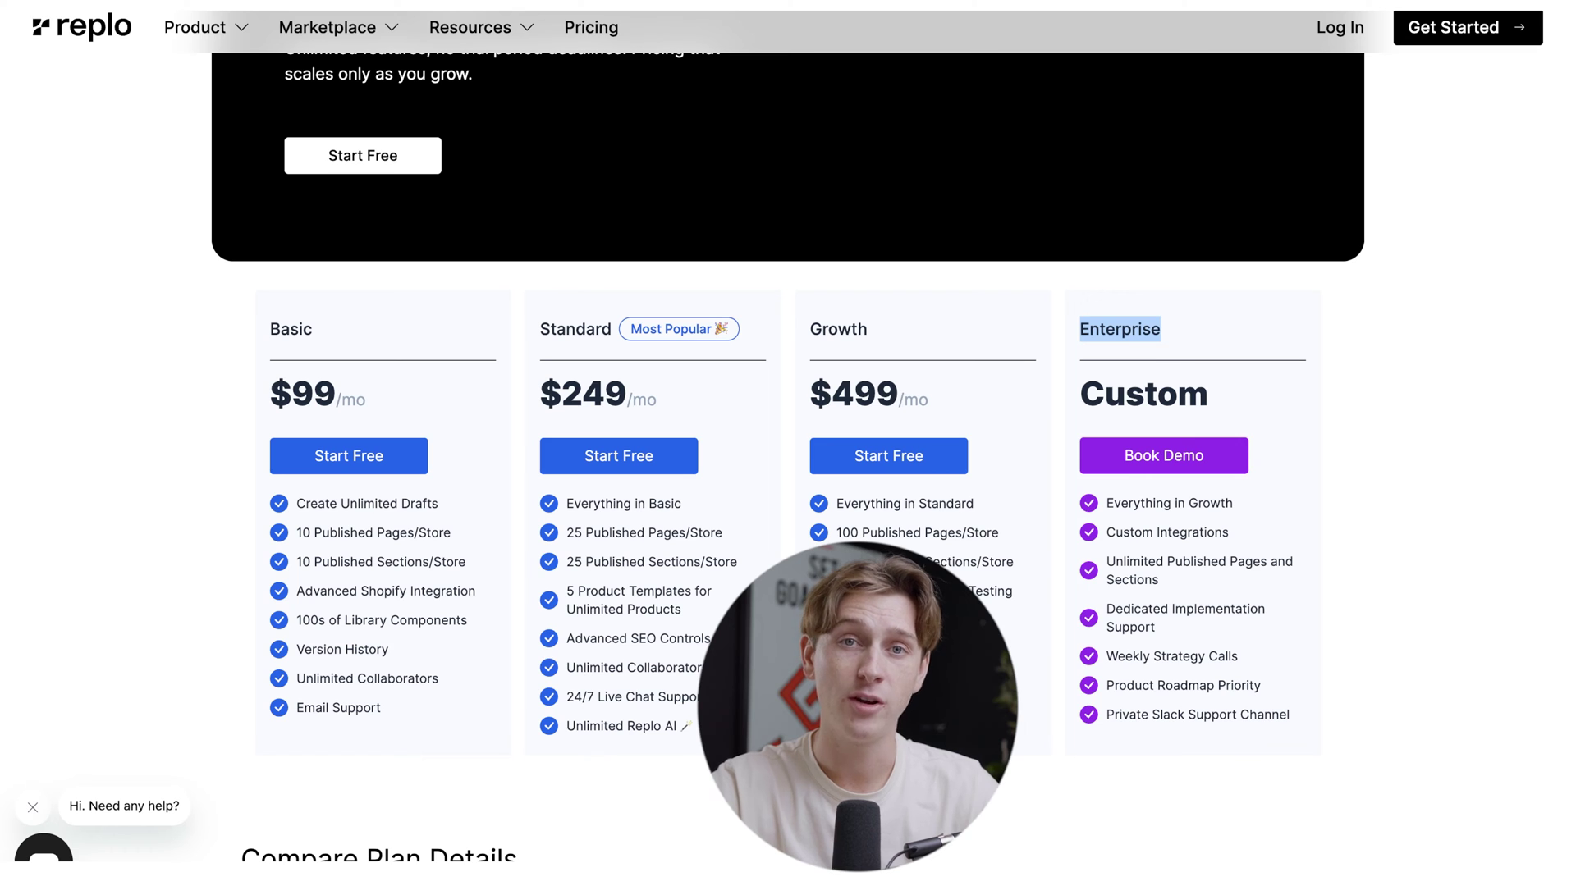
pyautogui.scroll(-1, 1130, 664)
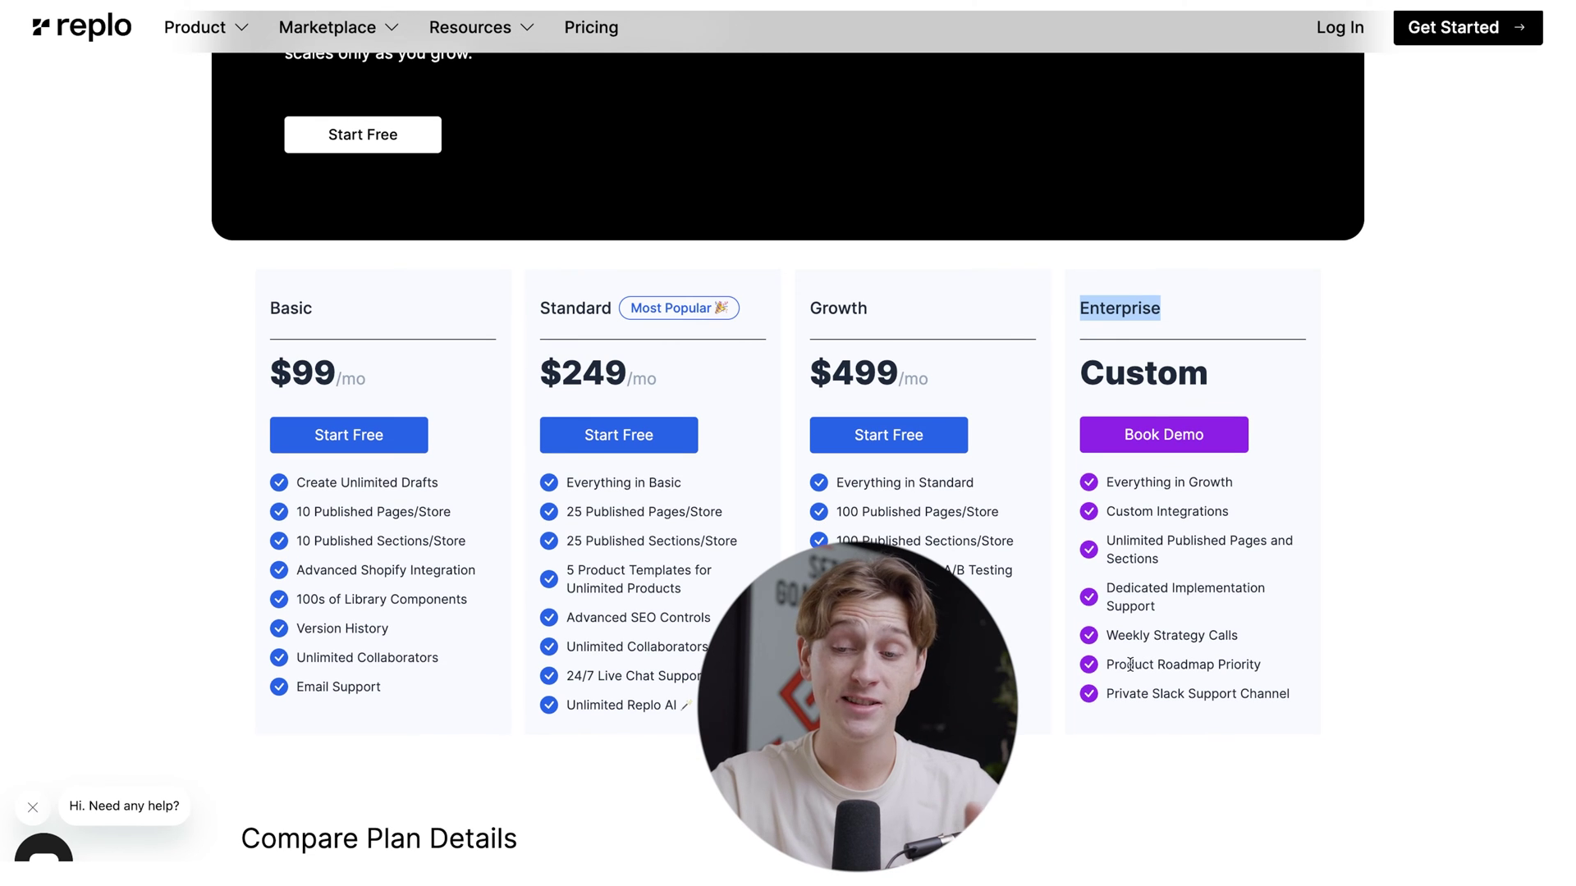
pyautogui.moveTo(1107, 637)
pyautogui.mouseDown()
pyautogui.moveTo(1241, 638)
pyautogui.moveTo(1238, 667)
pyautogui.mouseUp()
pyautogui.moveTo(1104, 694); pyautogui.dragTo(1287, 697)
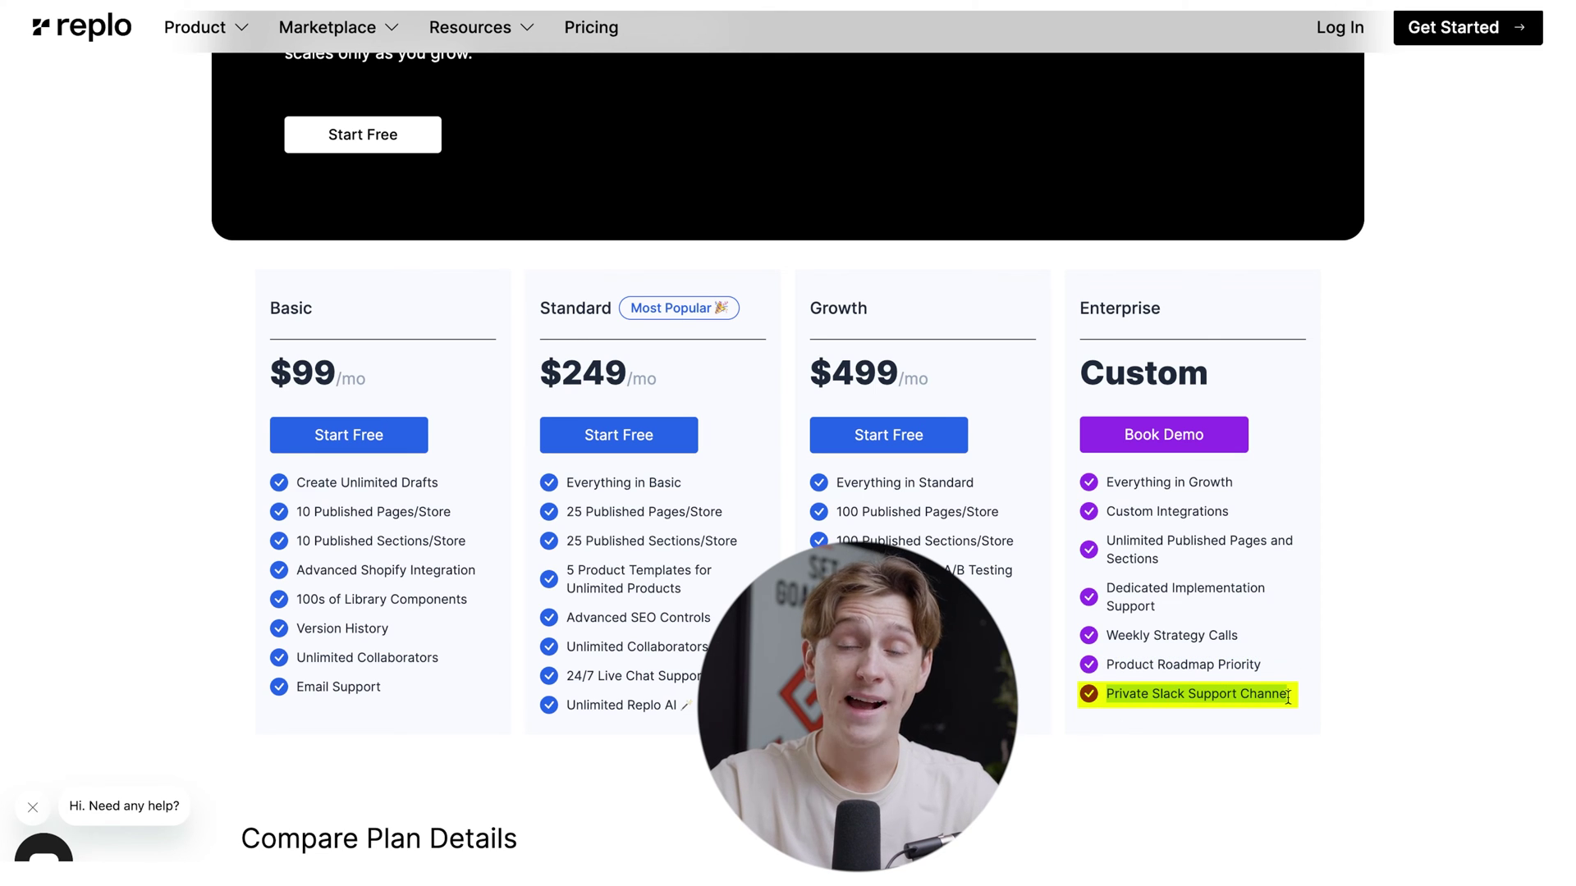
pyautogui.click(1360, 653)
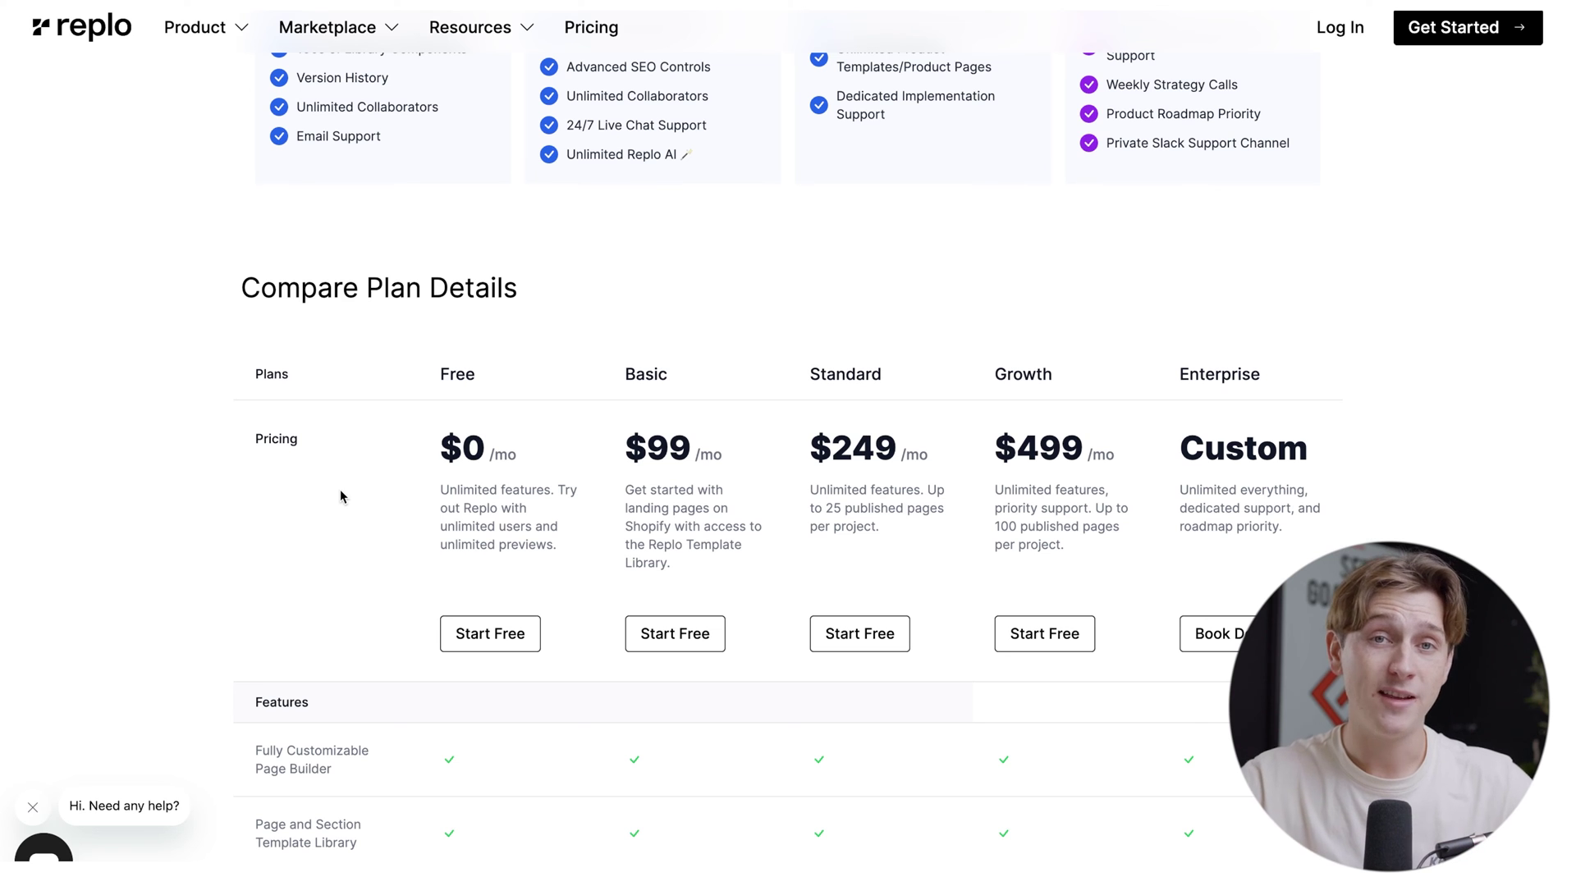
pyautogui.scroll(-1, 341, 492)
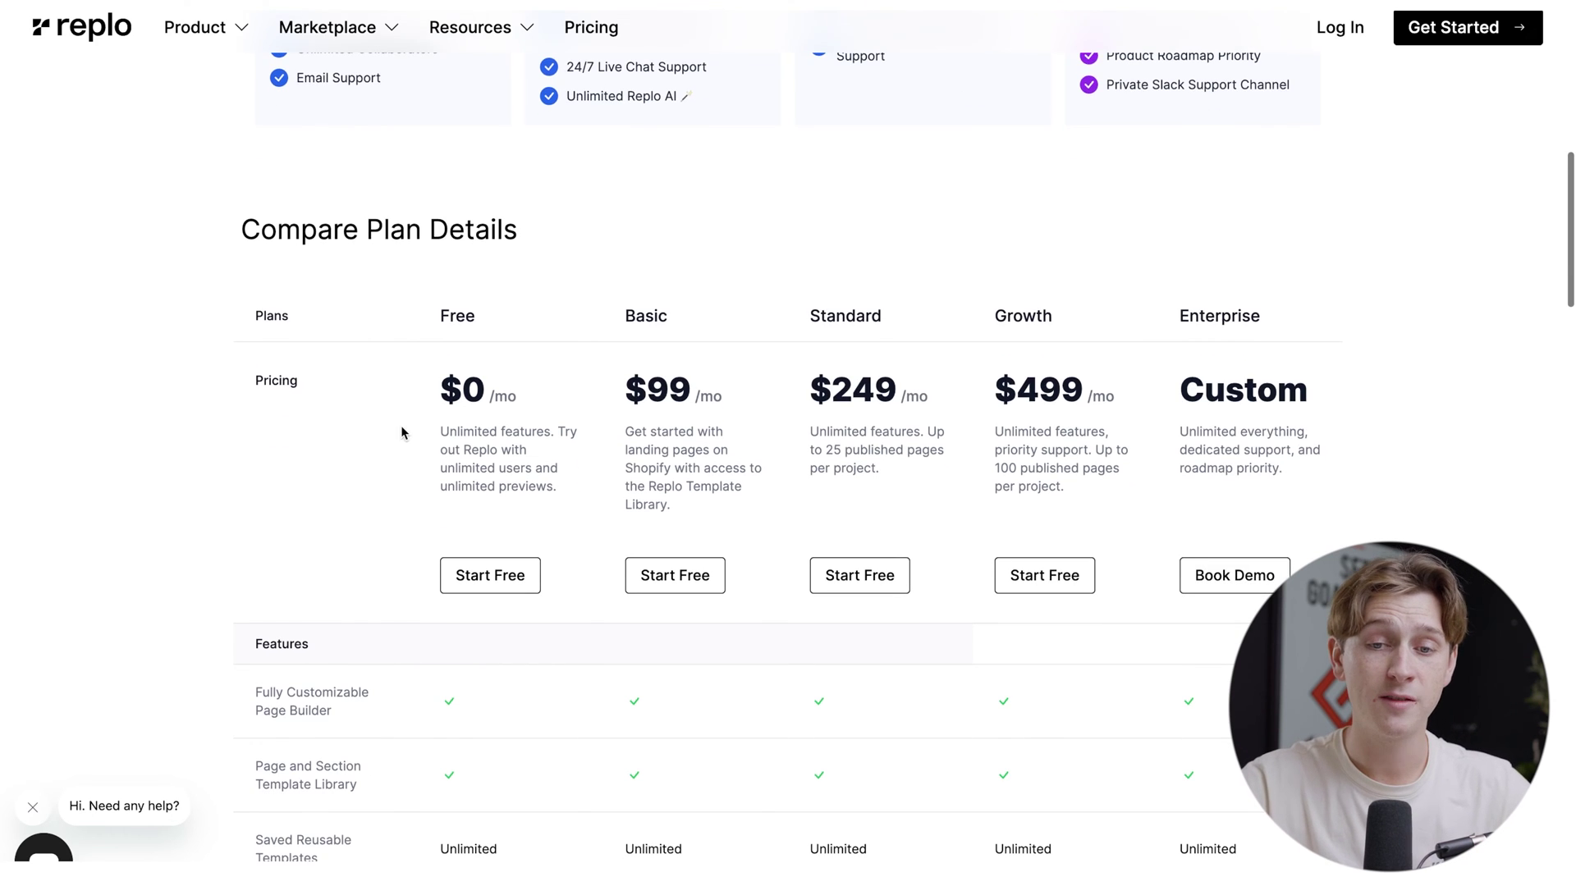
pyautogui.moveTo(439, 389); pyautogui.dragTo(523, 341)
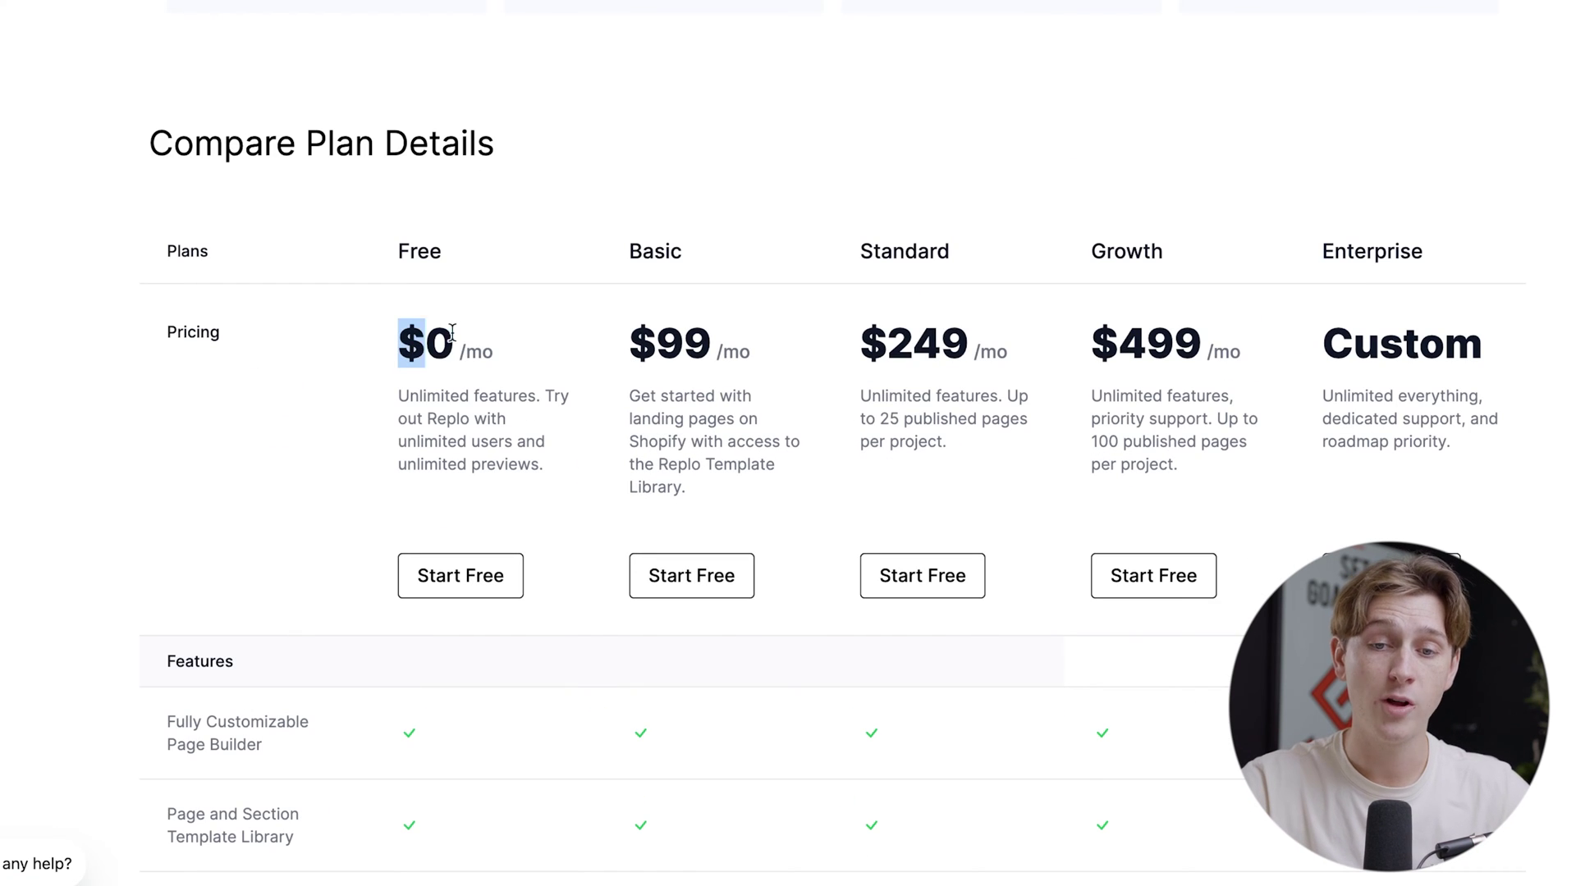
pyautogui.moveTo(372, 246); pyautogui.dragTo(472, 246)
pyautogui.scroll(-5, 396, 403)
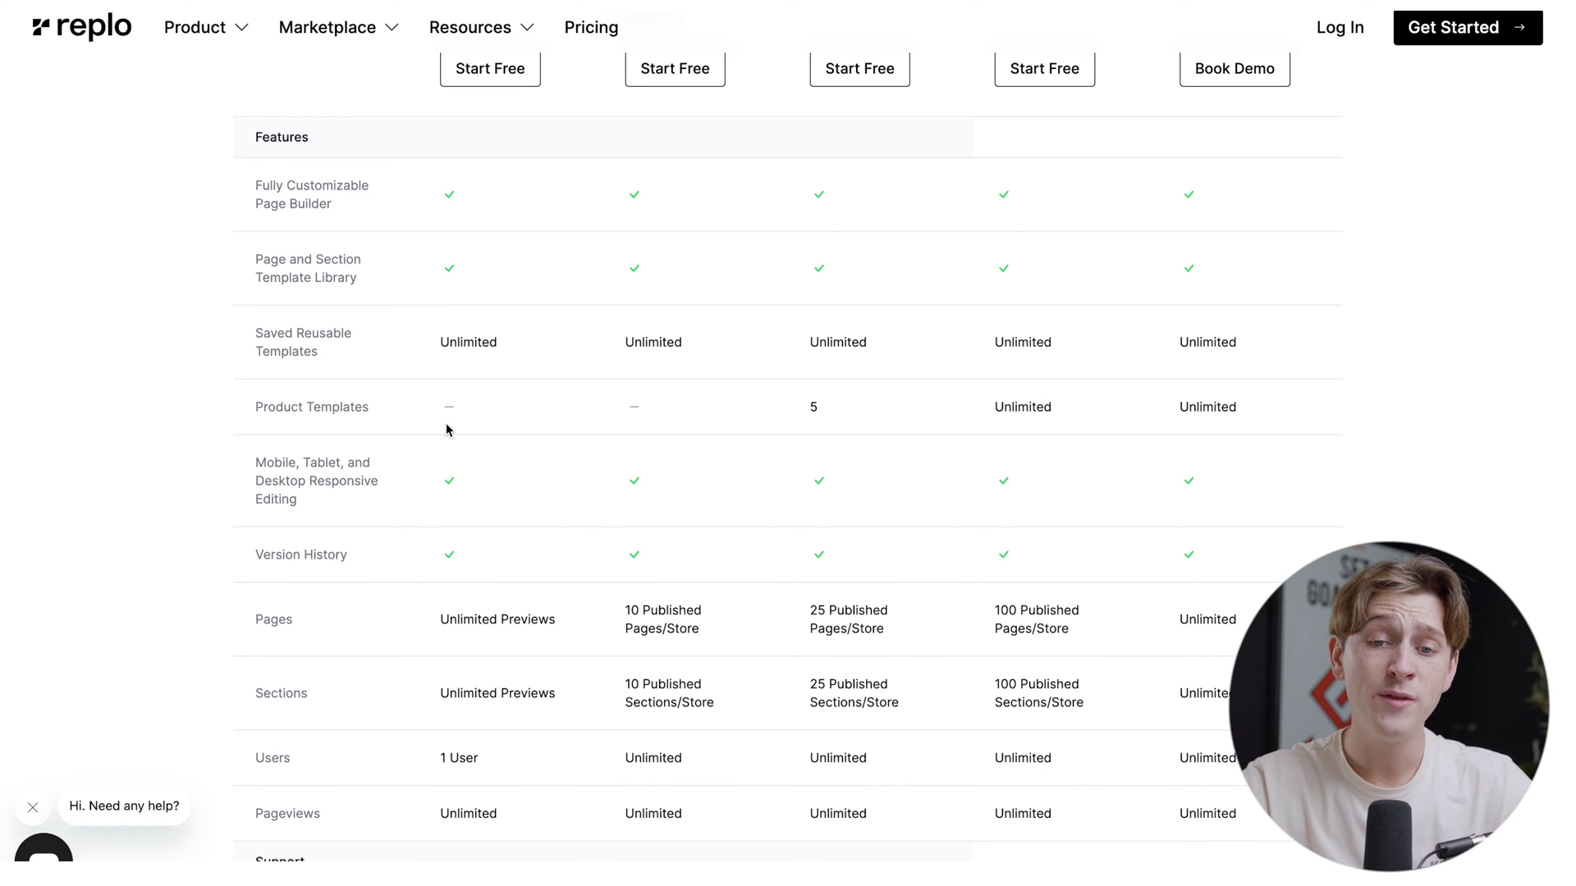
pyautogui.scroll(-2, 447, 430)
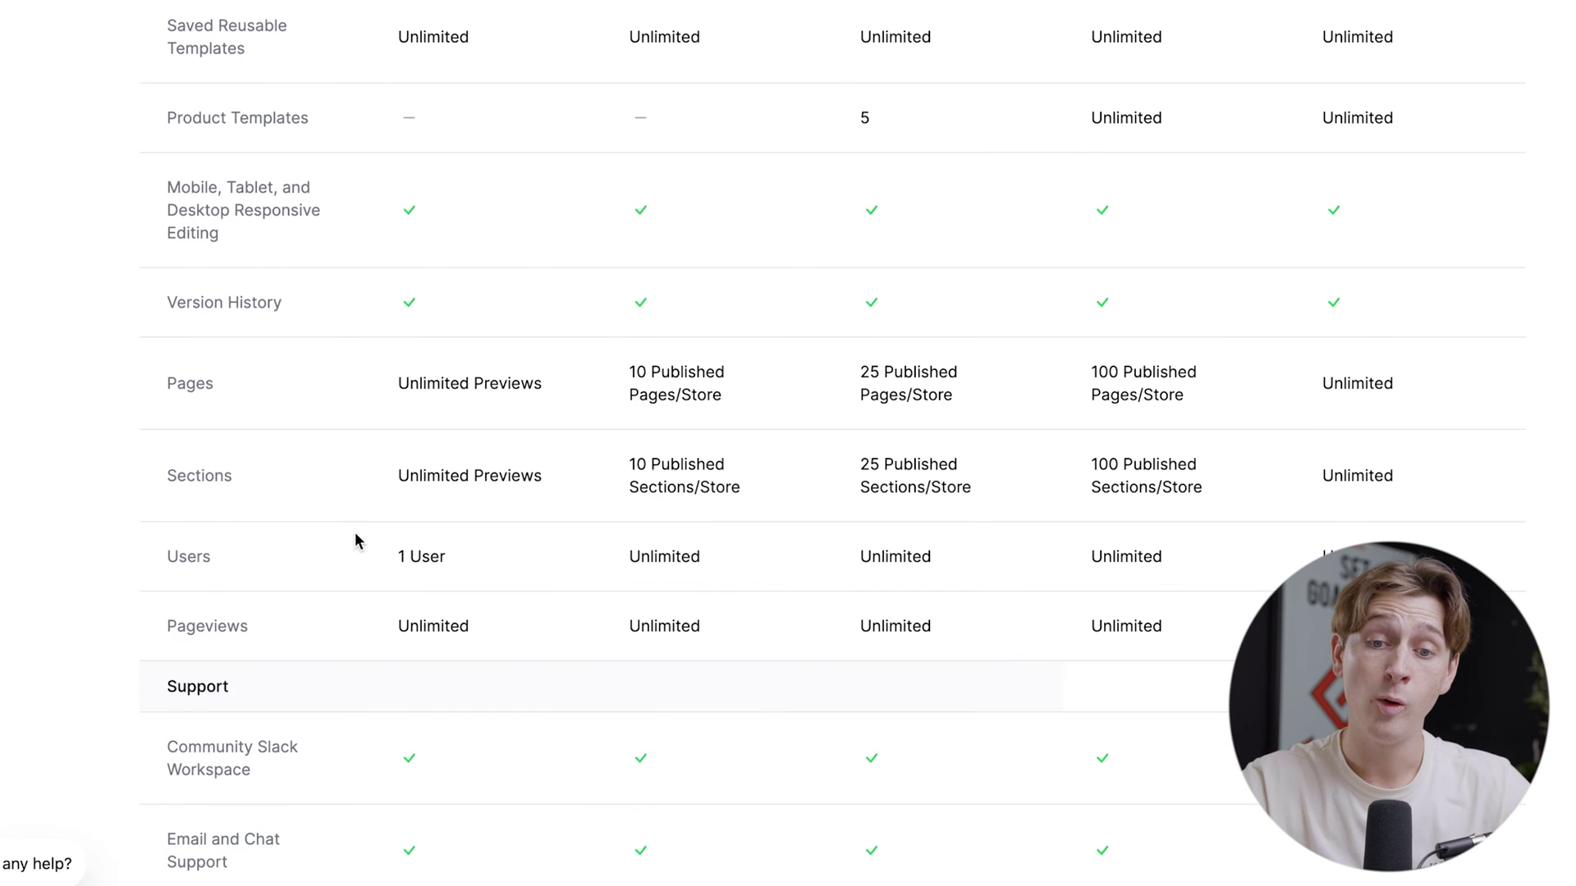
pyautogui.moveTo(434, 648); pyautogui.dragTo(507, 663)
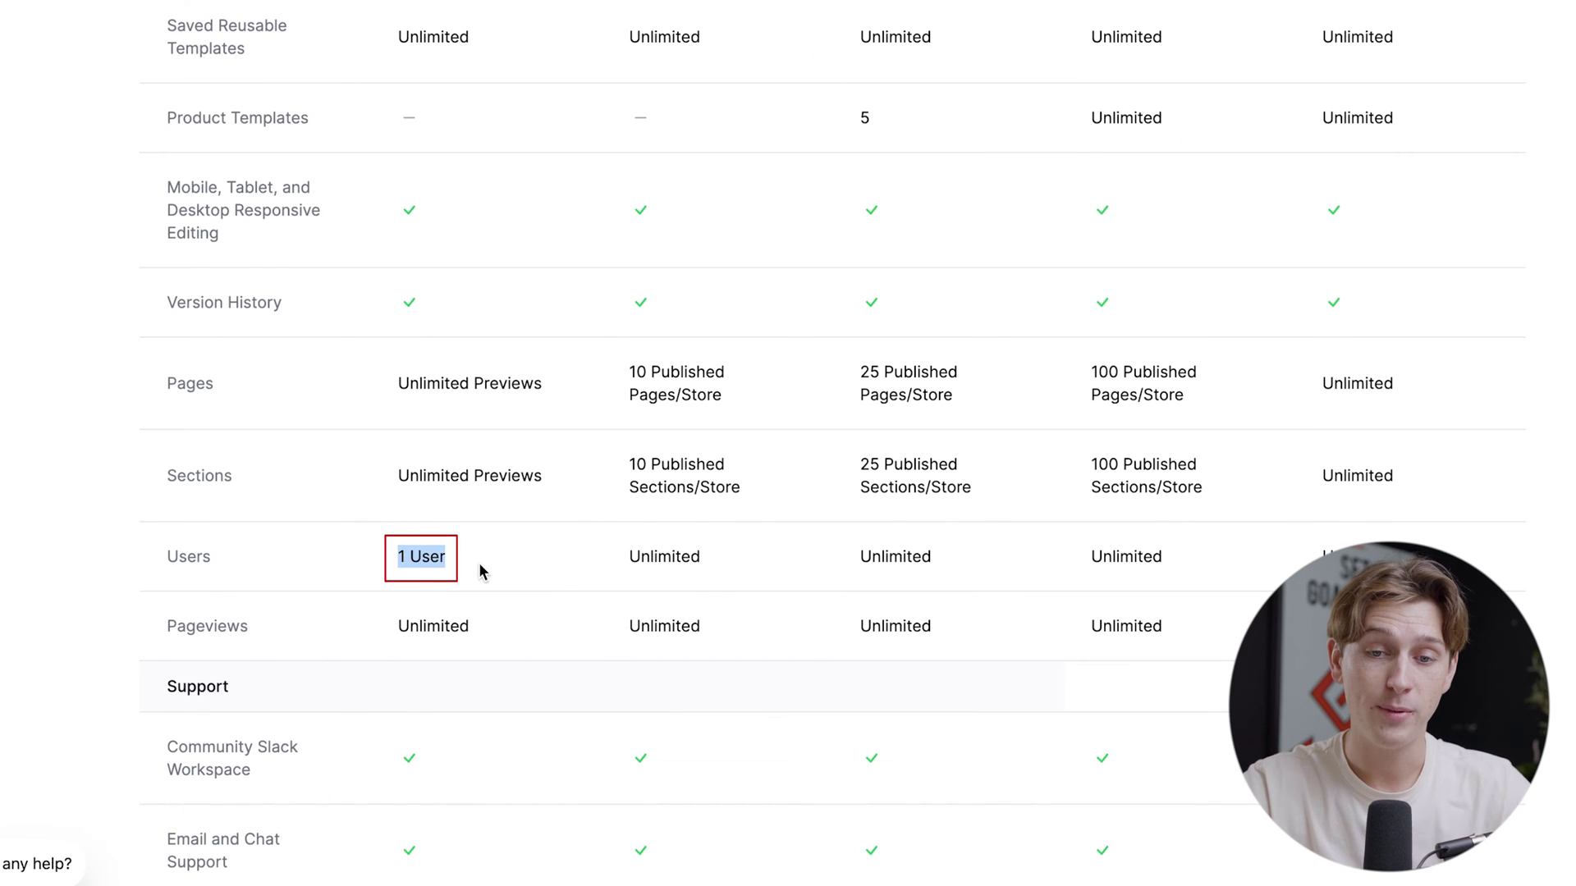
pyautogui.scroll(-5, 480, 569)
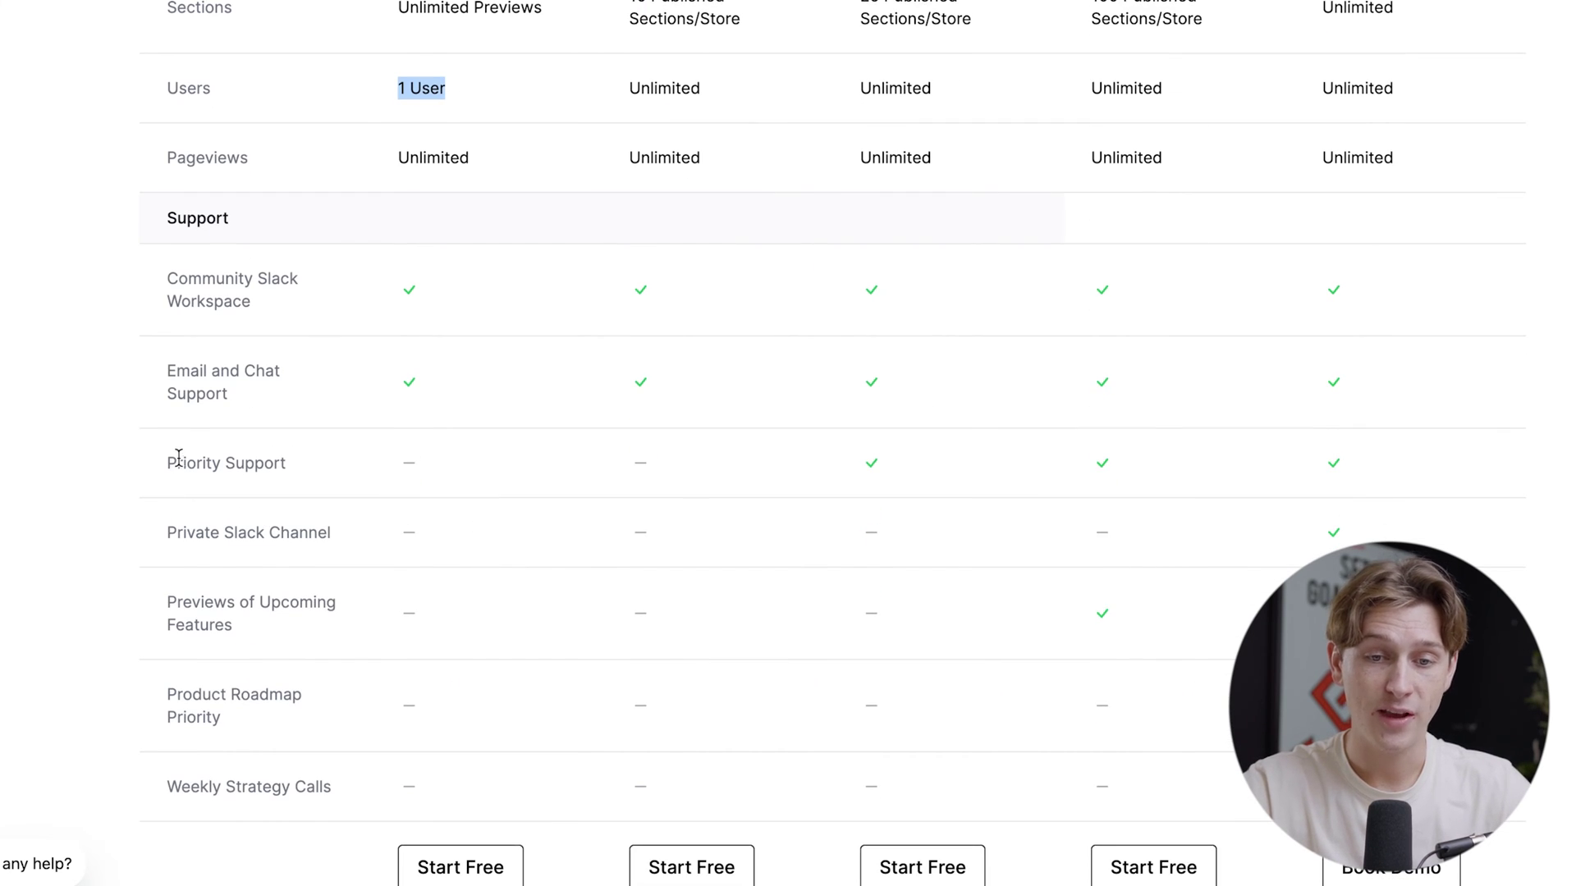
pyautogui.moveTo(197, 476); pyautogui.dragTo(304, 704)
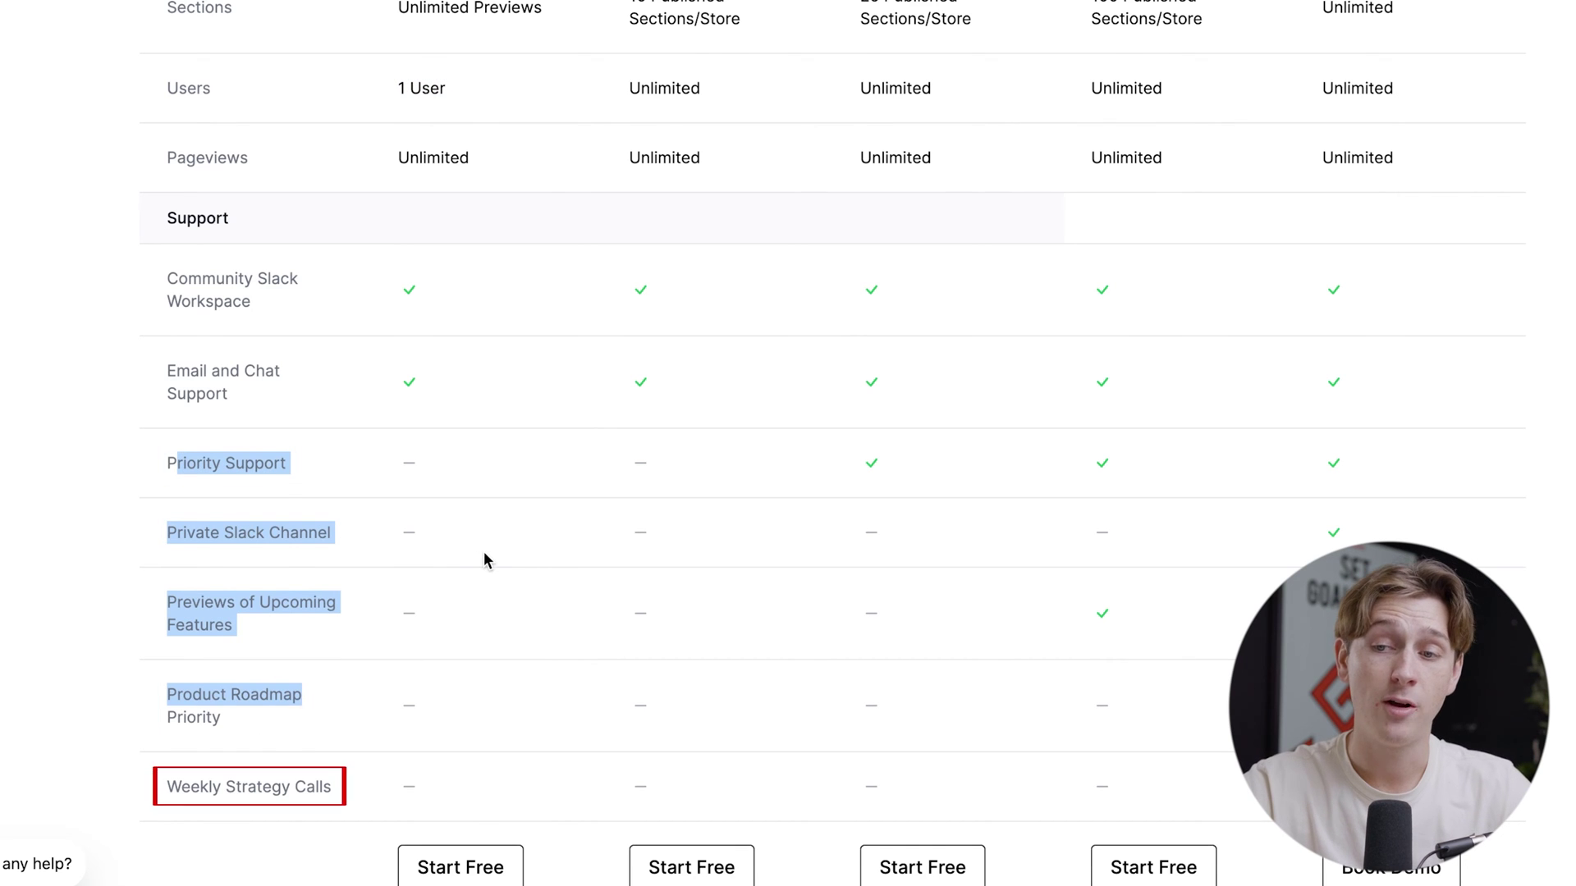
pyautogui.scroll(15, 484, 556)
pyautogui.scroll(3, 485, 557)
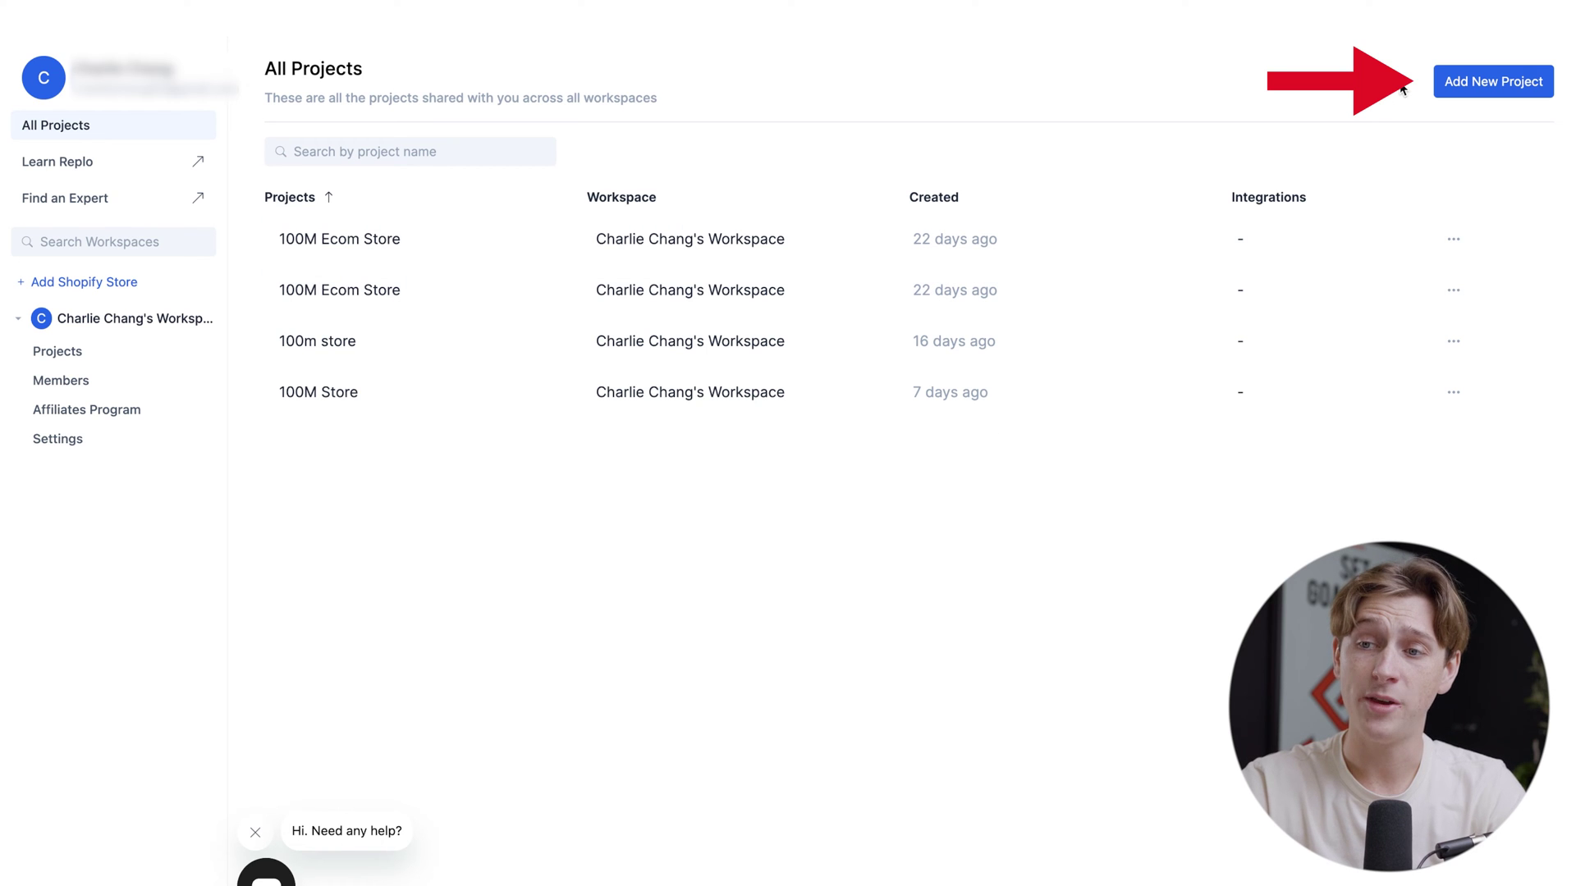
# Step: Create a project named 'Test' in the chosen workspace, without a Shopify store
pyautogui.click(1454, 96)
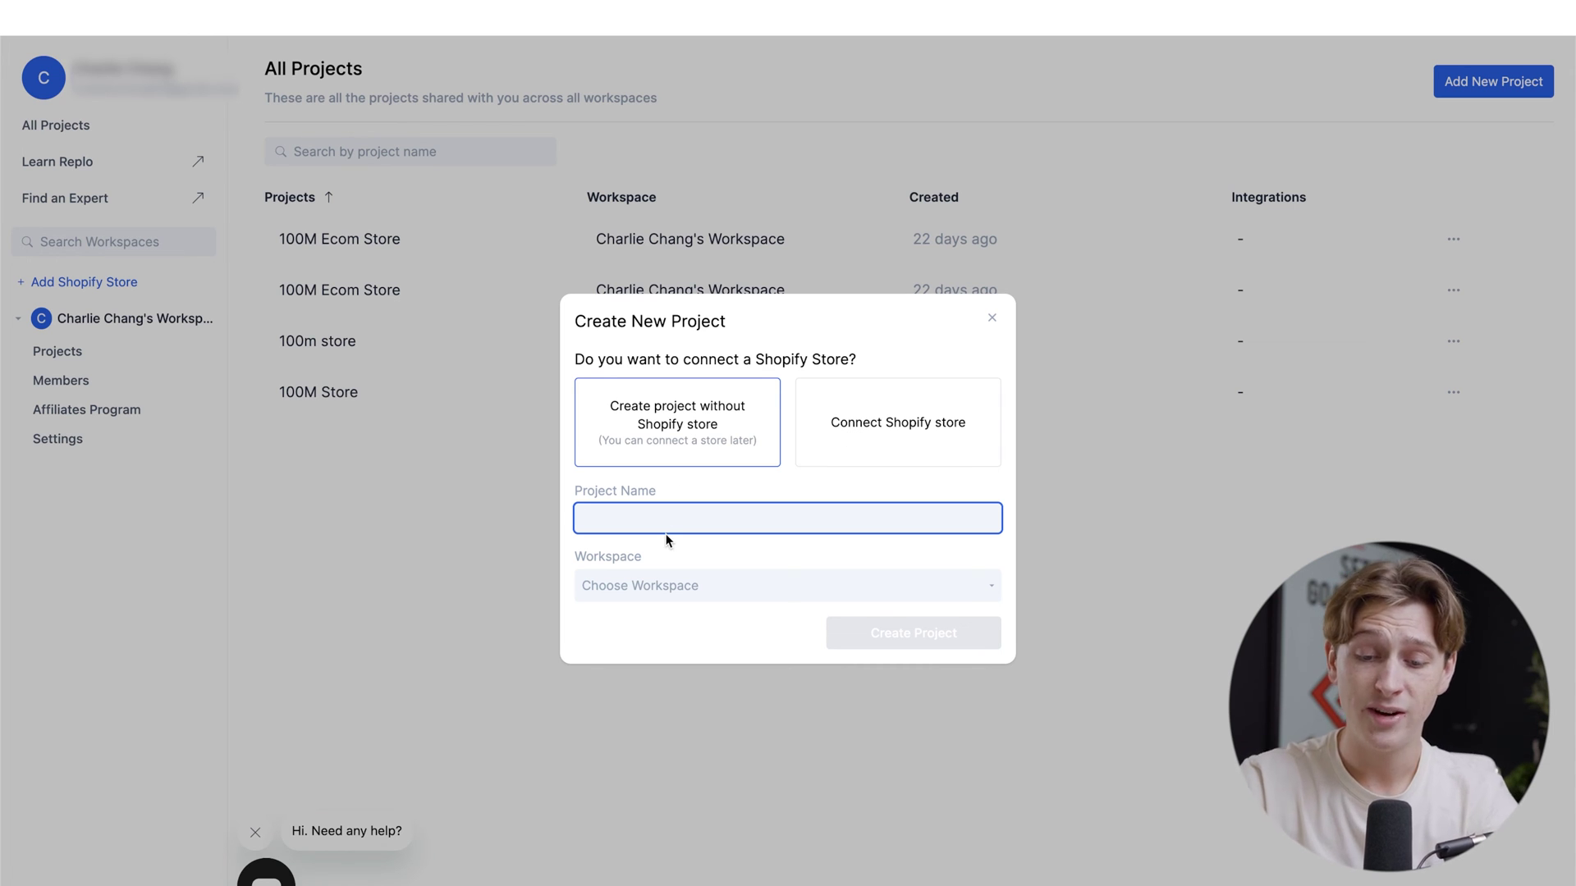
pyautogui.write('Test')
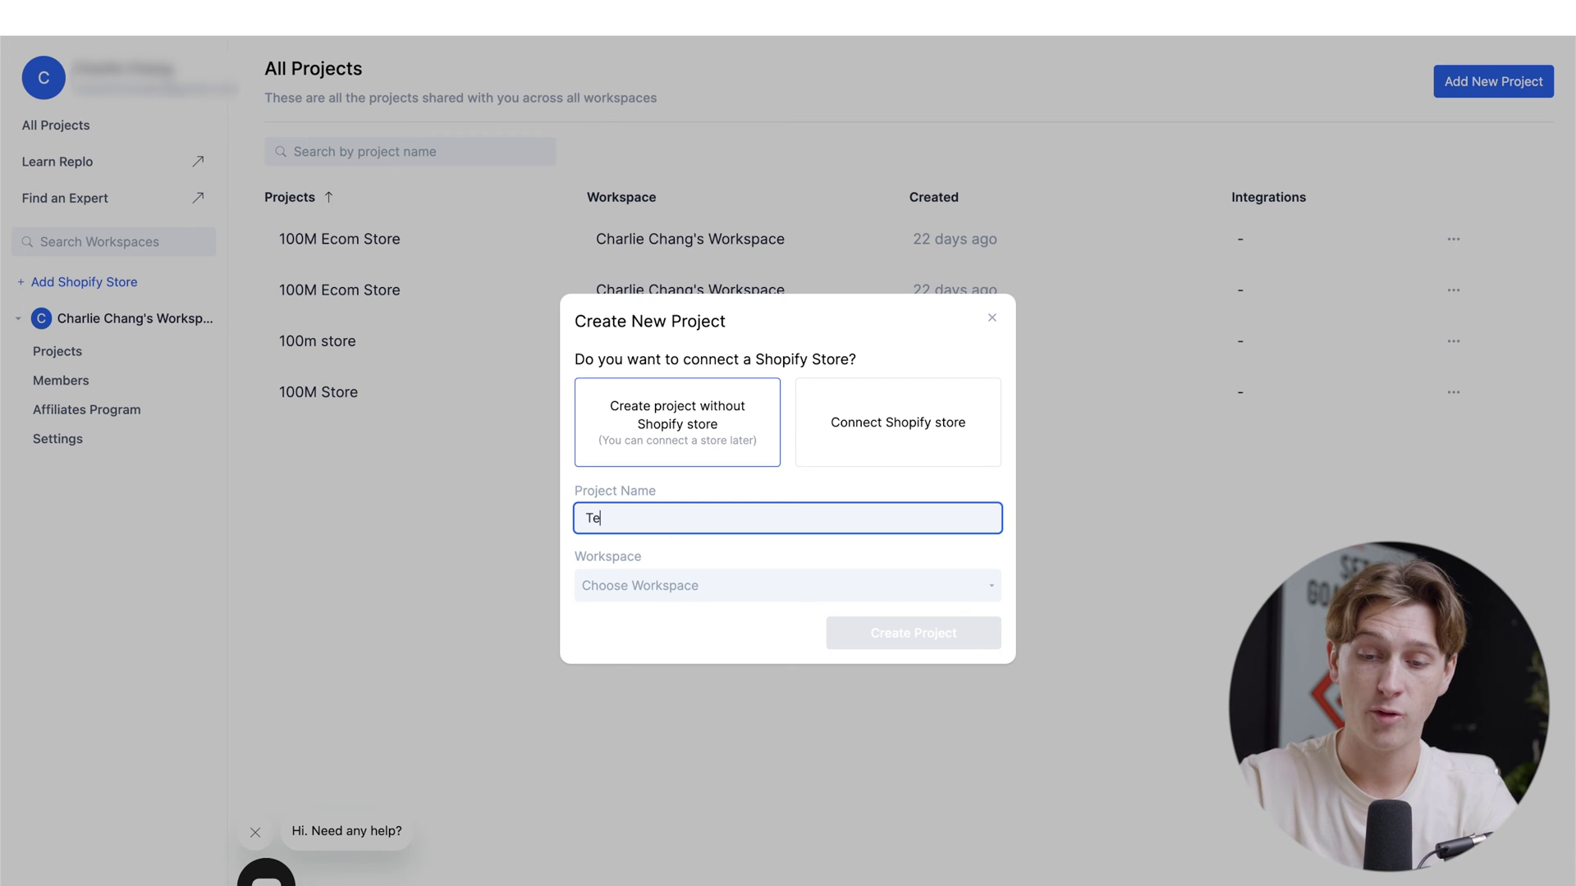
pyautogui.click(646, 594)
pyautogui.click(643, 614)
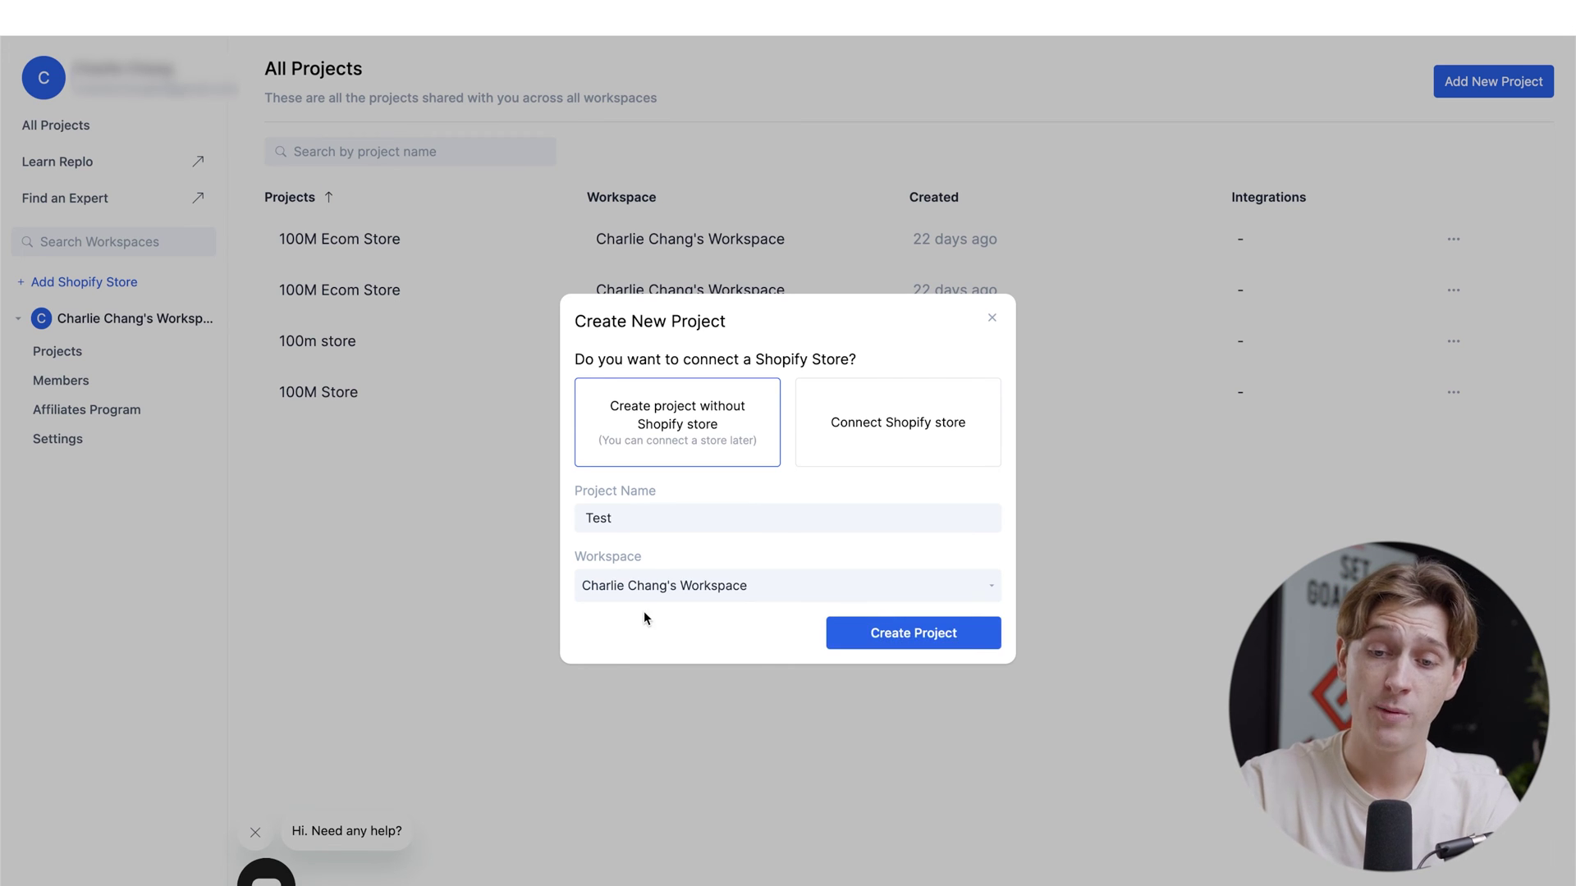
pyautogui.click(884, 634)
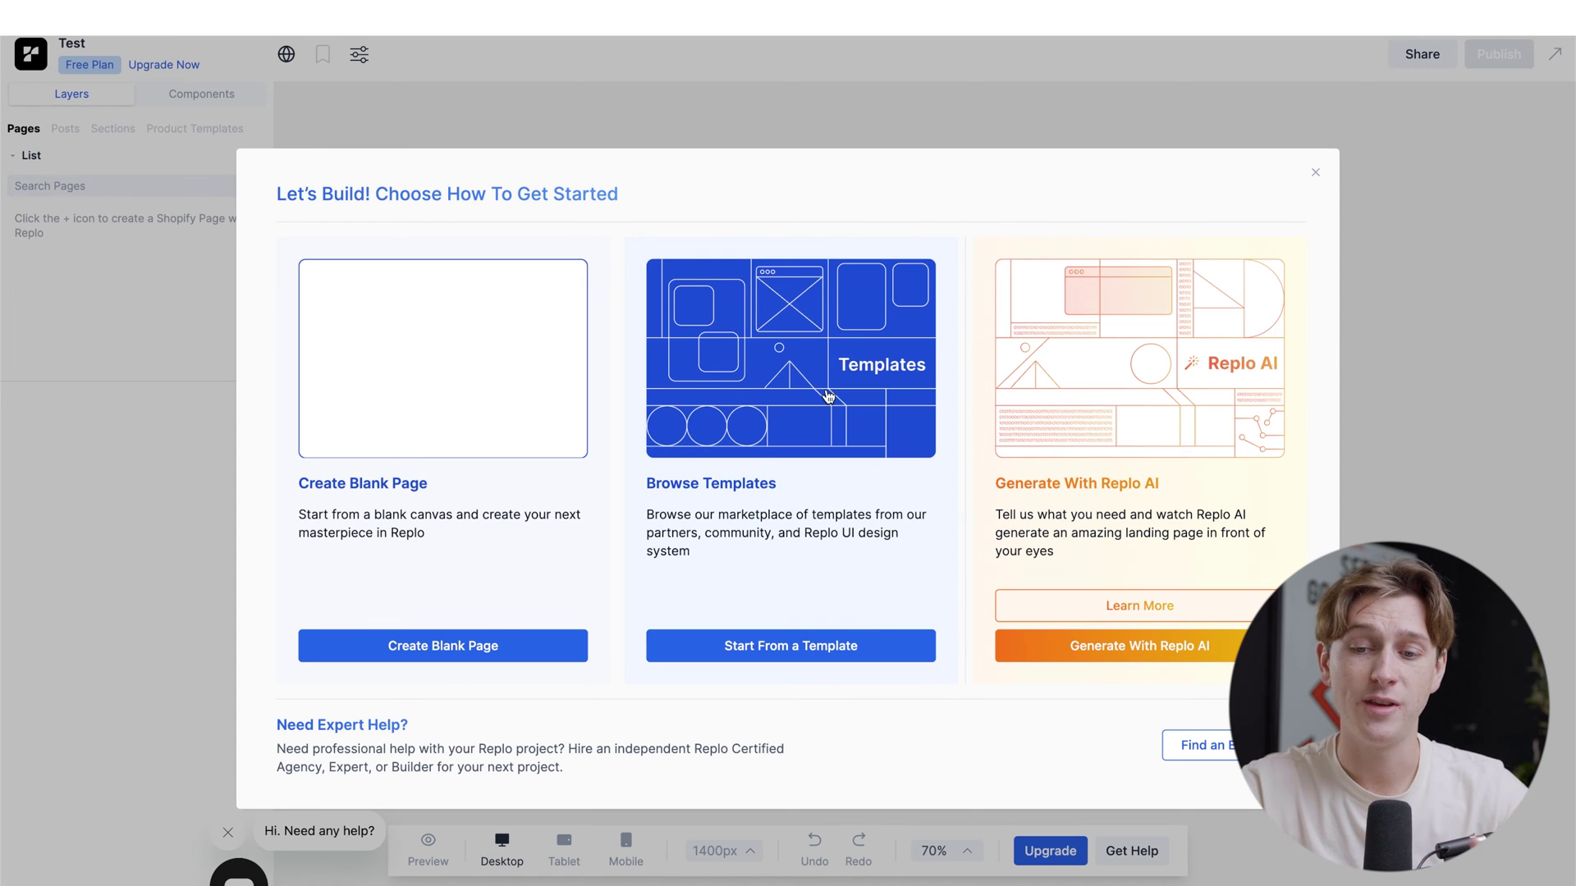
# Step: Choose to build the Test project's page from a ready-made template
pyautogui.click(790, 646)
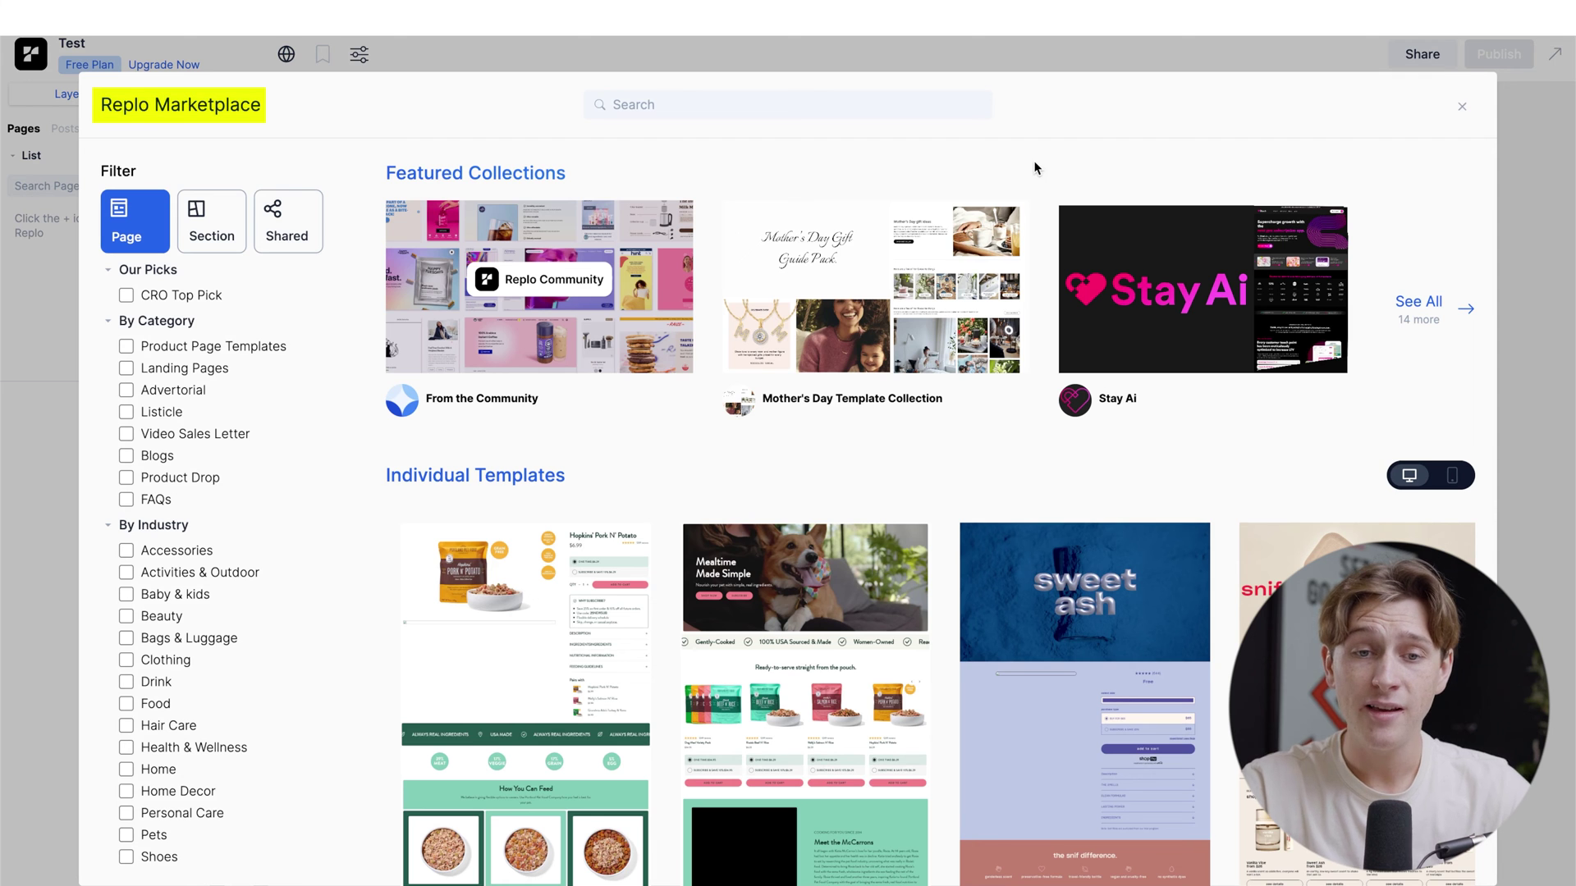
# Step: Find the Ritual Homepage template in the marketplace and start a new page from it
pyautogui.scroll(-7, 756, 341)
pyautogui.scroll(-3, 756, 341)
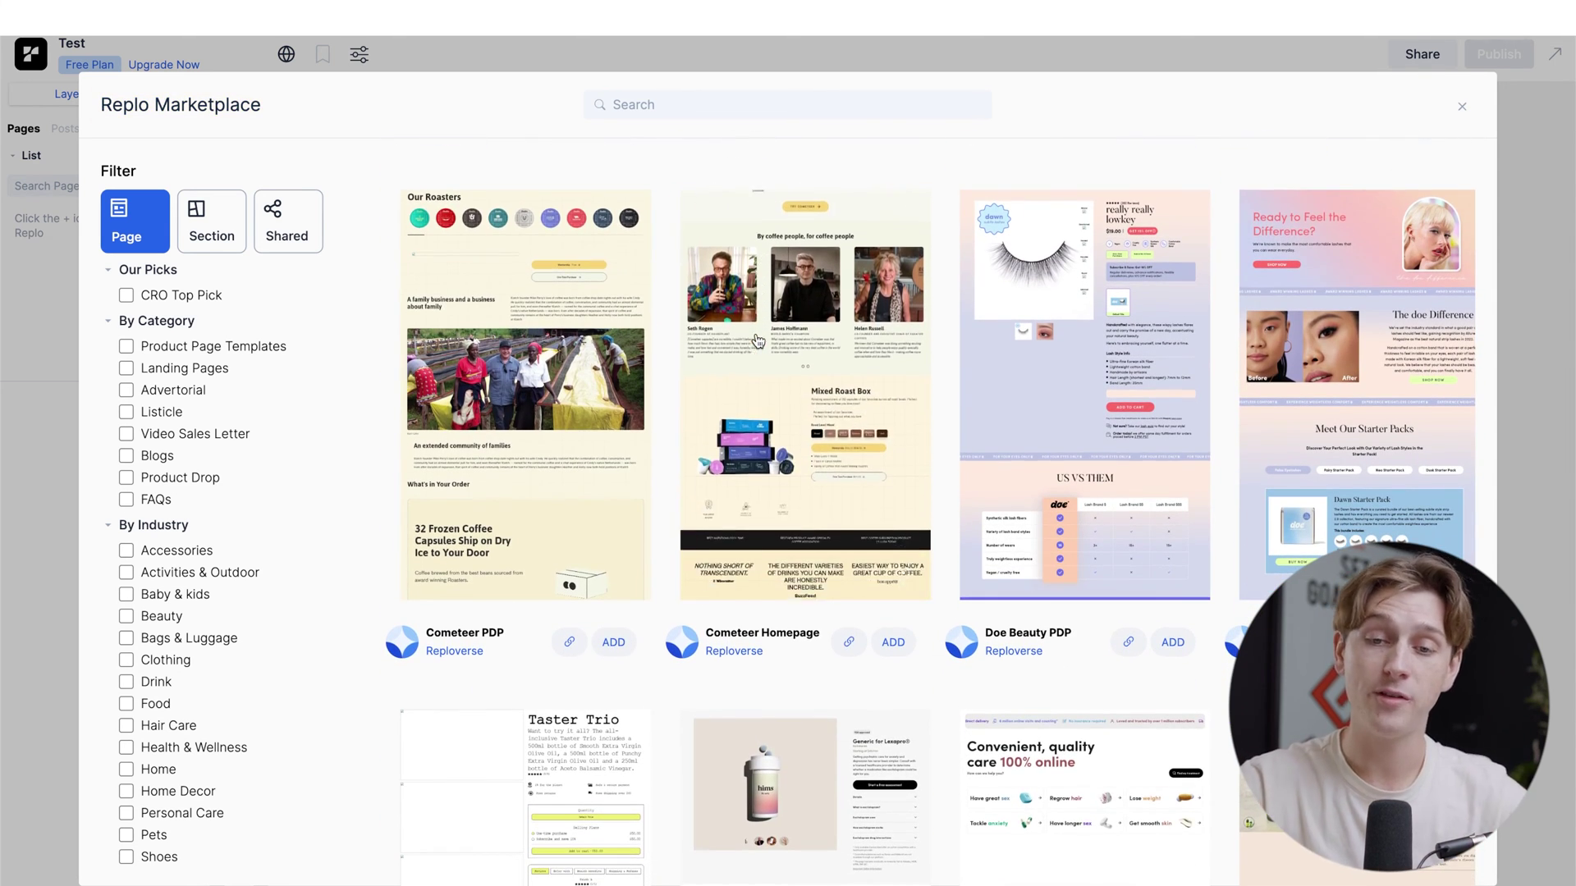
pyautogui.scroll(-6, 756, 341)
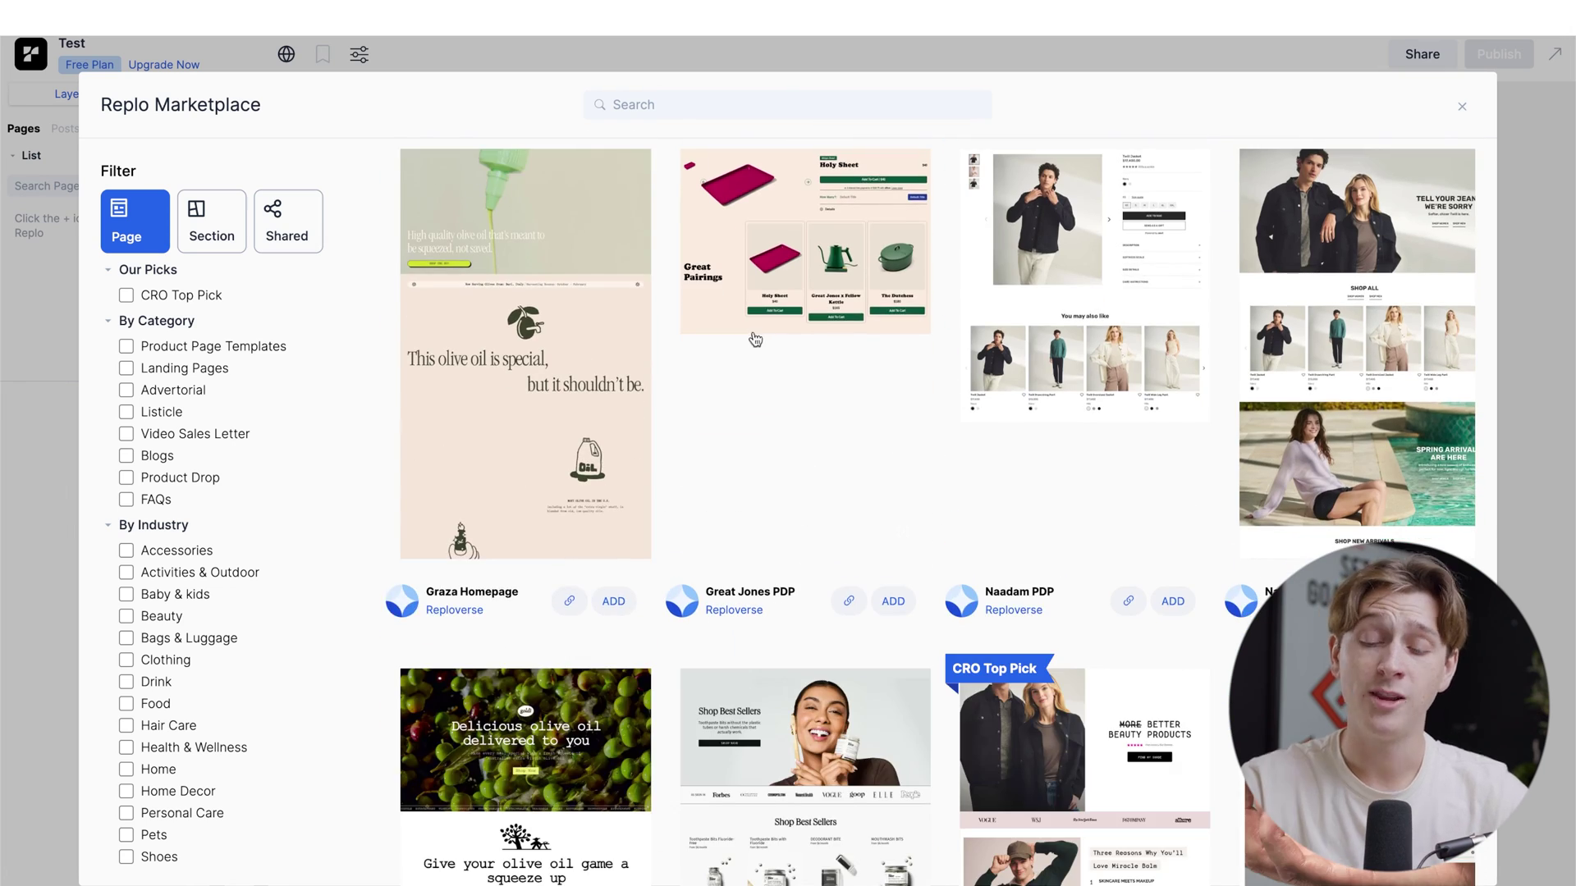
pyautogui.scroll(-6, 815, 612)
pyautogui.scroll(-3, 815, 612)
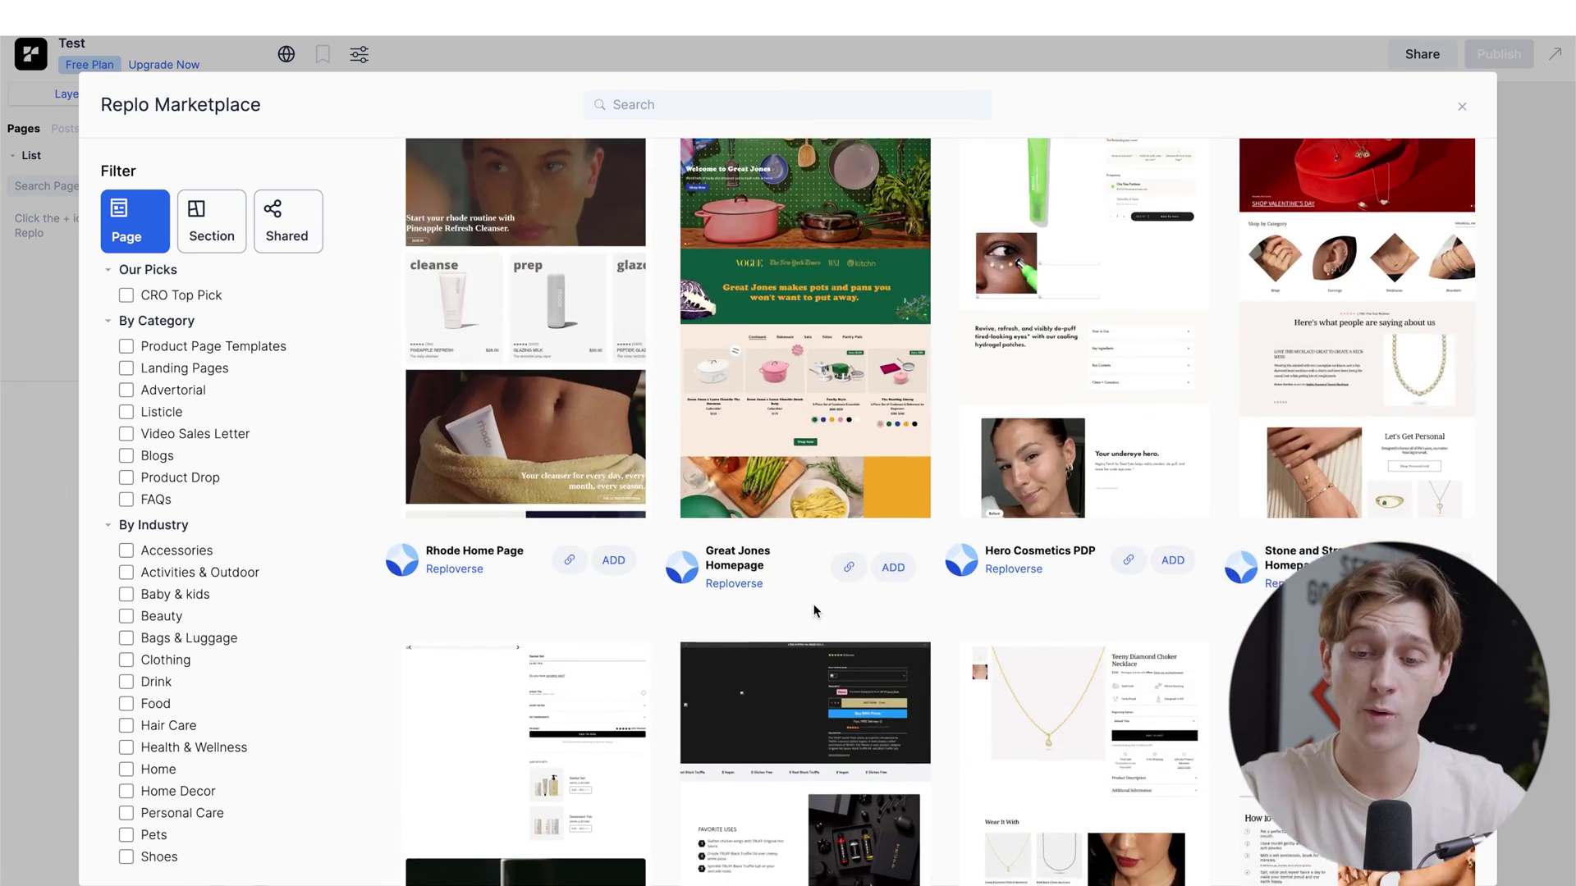
pyautogui.scroll(-2, 815, 612)
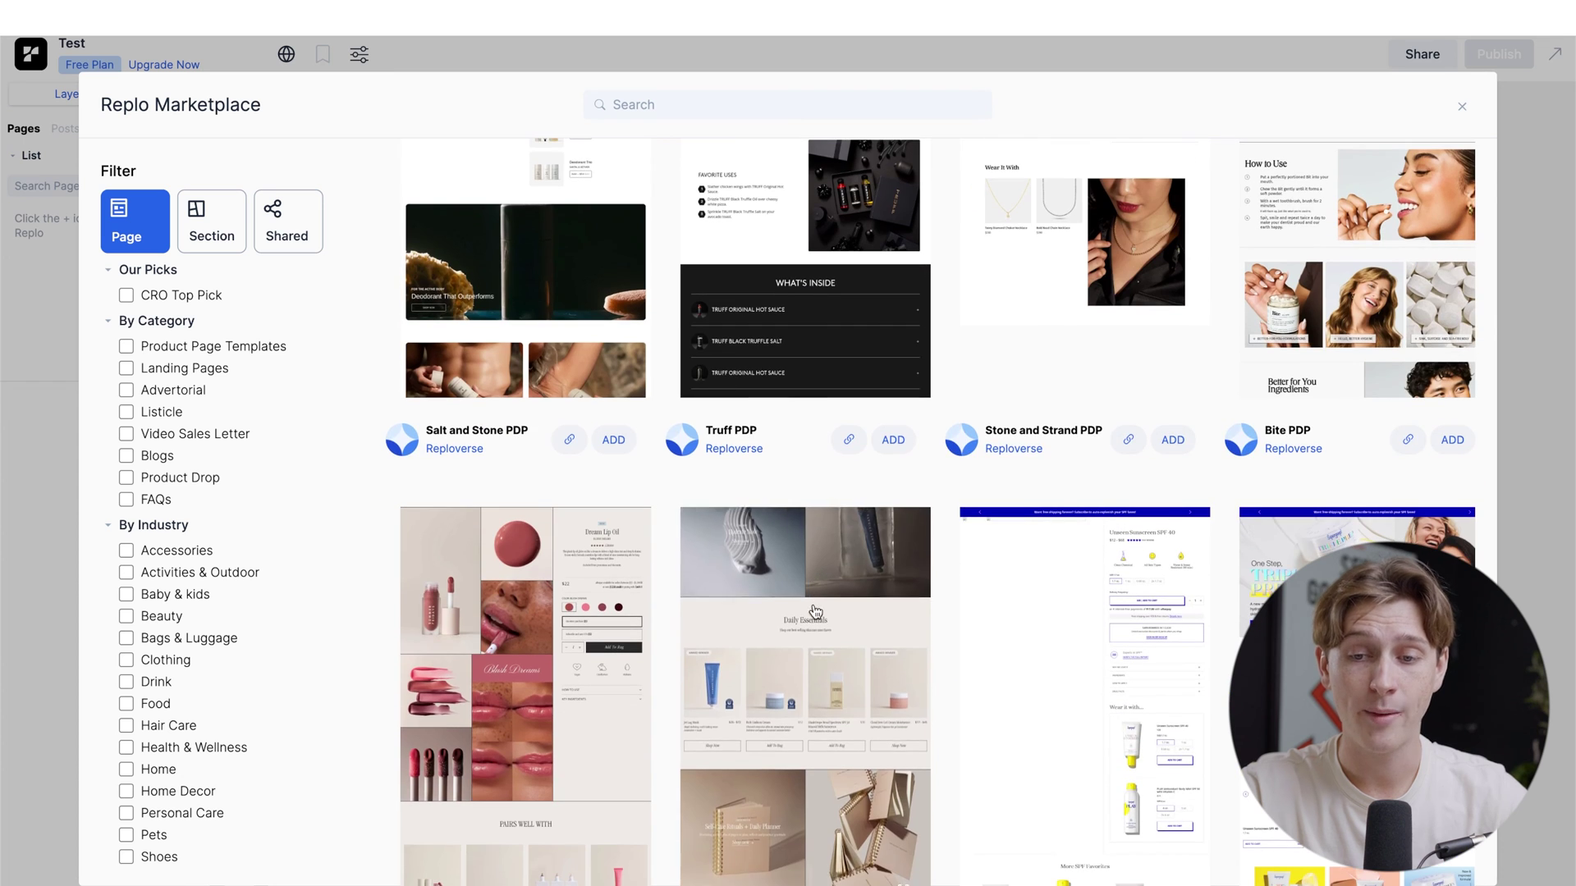
pyautogui.scroll(-3, 974, 389)
pyautogui.scroll(-3, 972, 387)
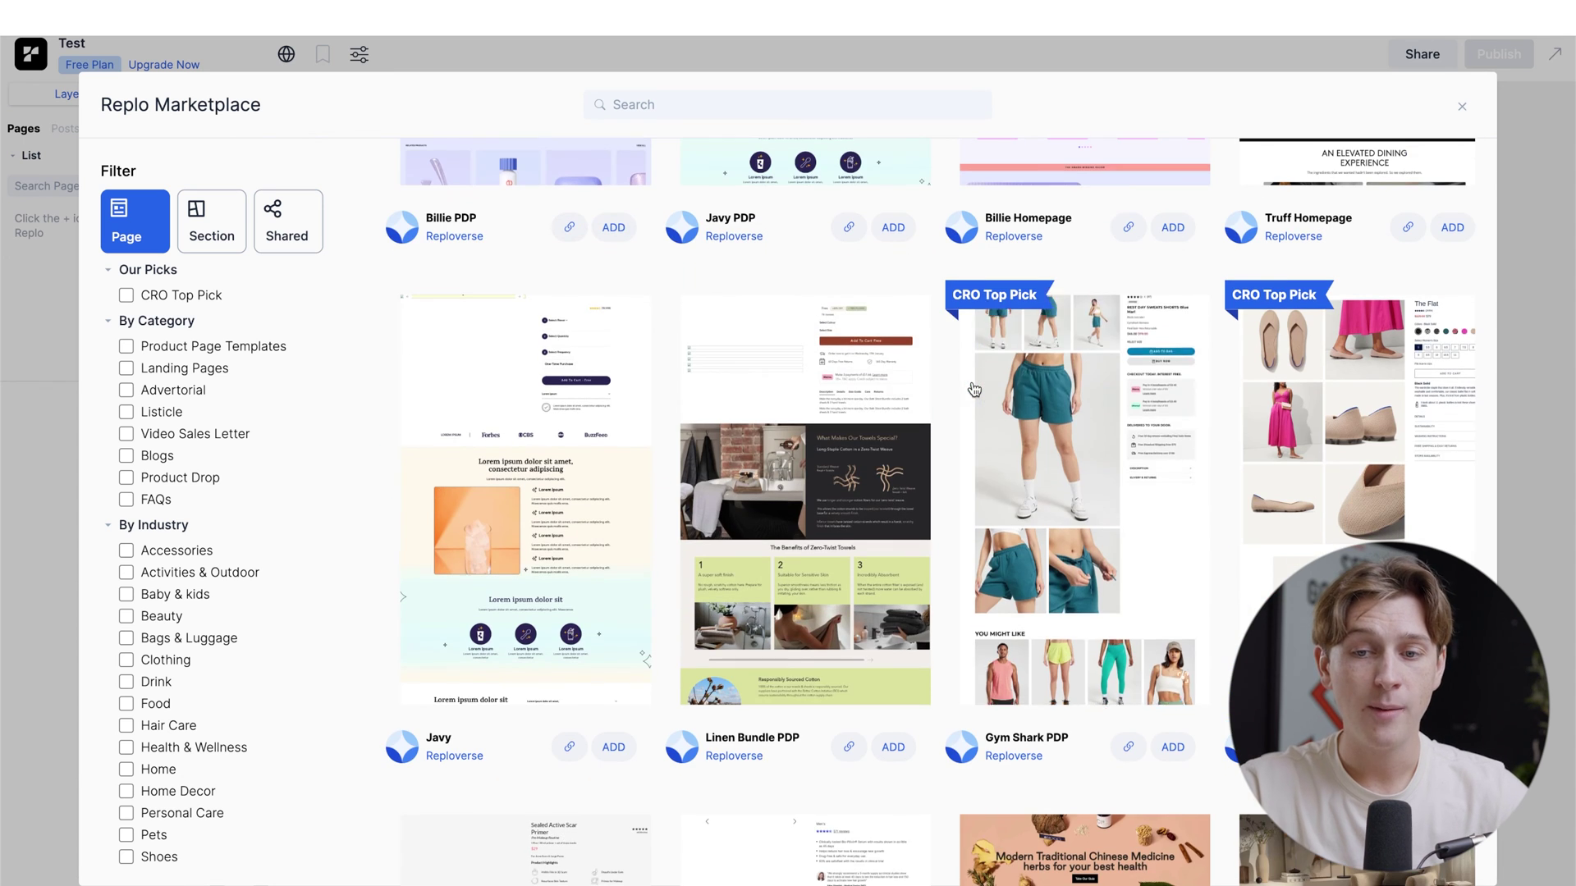
pyautogui.scroll(-3, 824, 448)
pyautogui.scroll(-5, 824, 448)
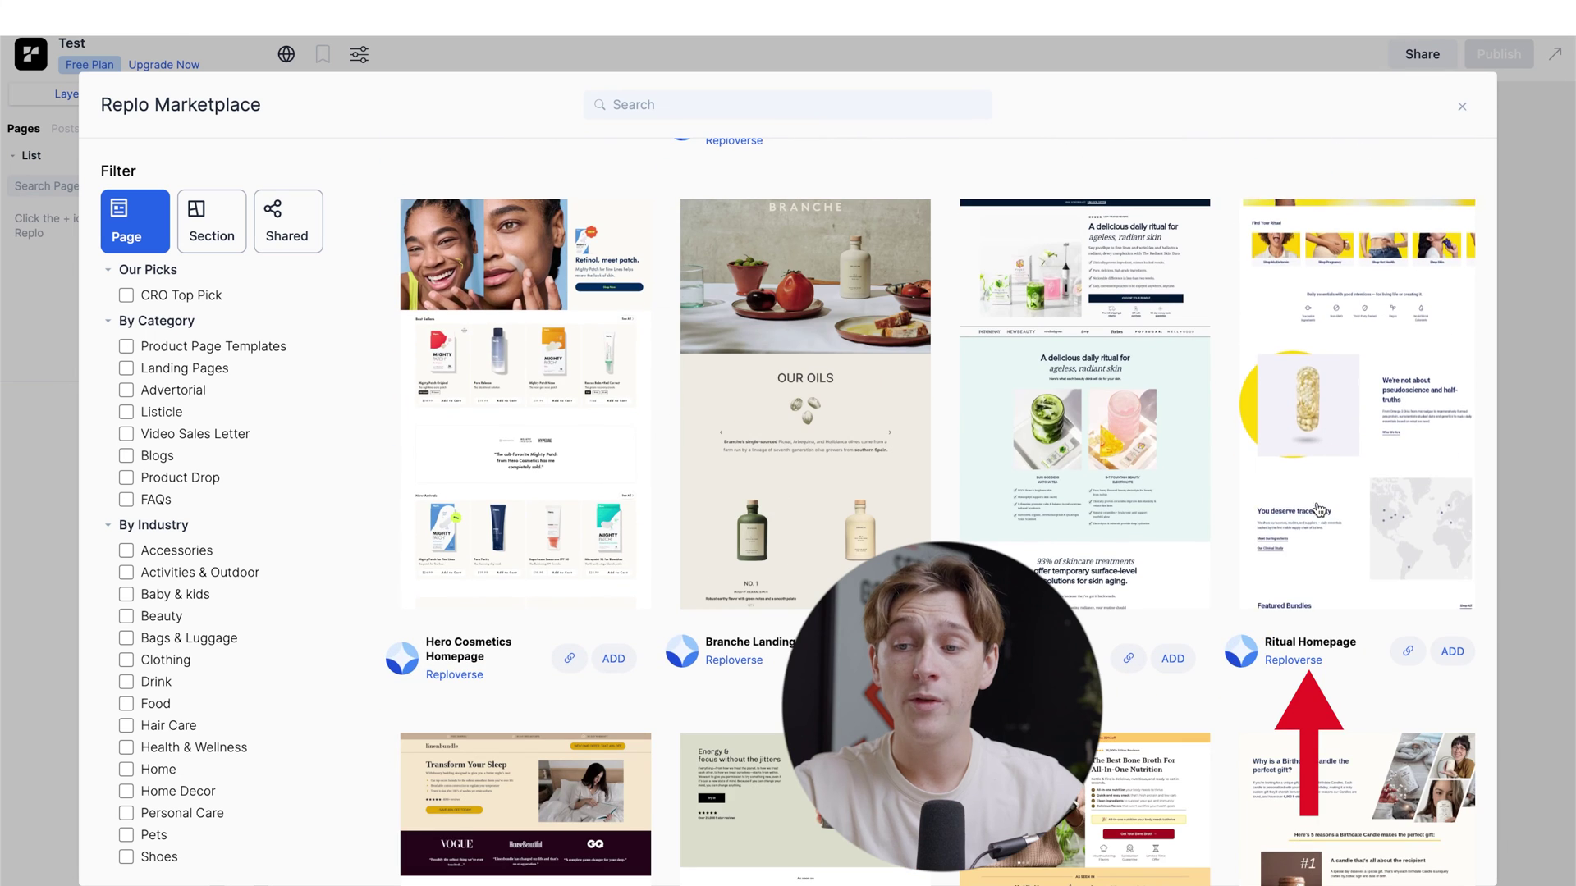
pyautogui.click(1323, 485)
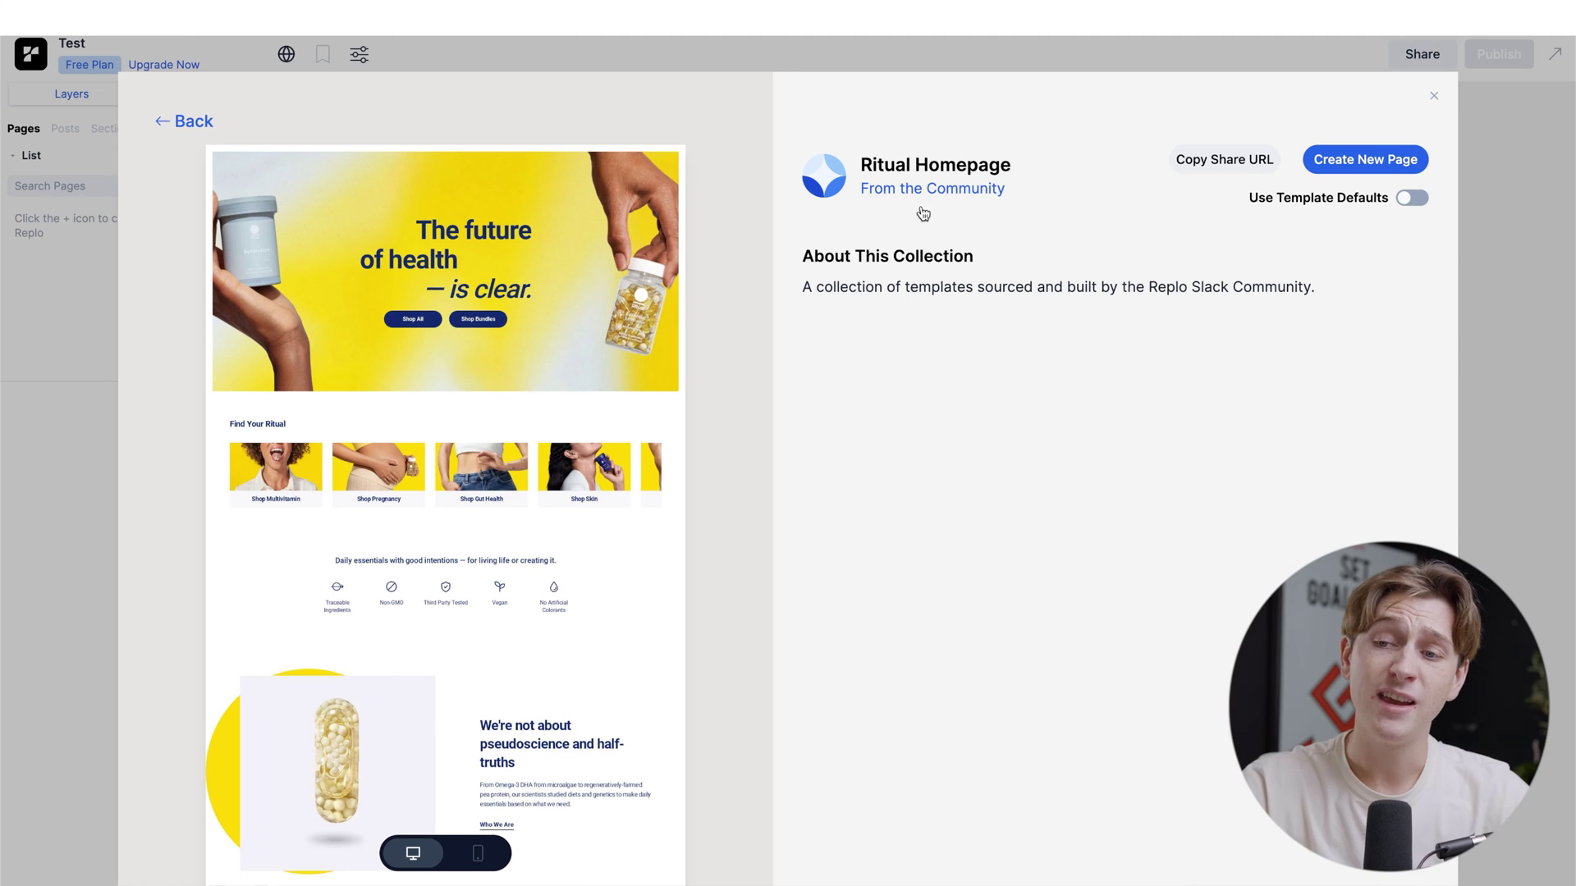
pyautogui.click(1364, 176)
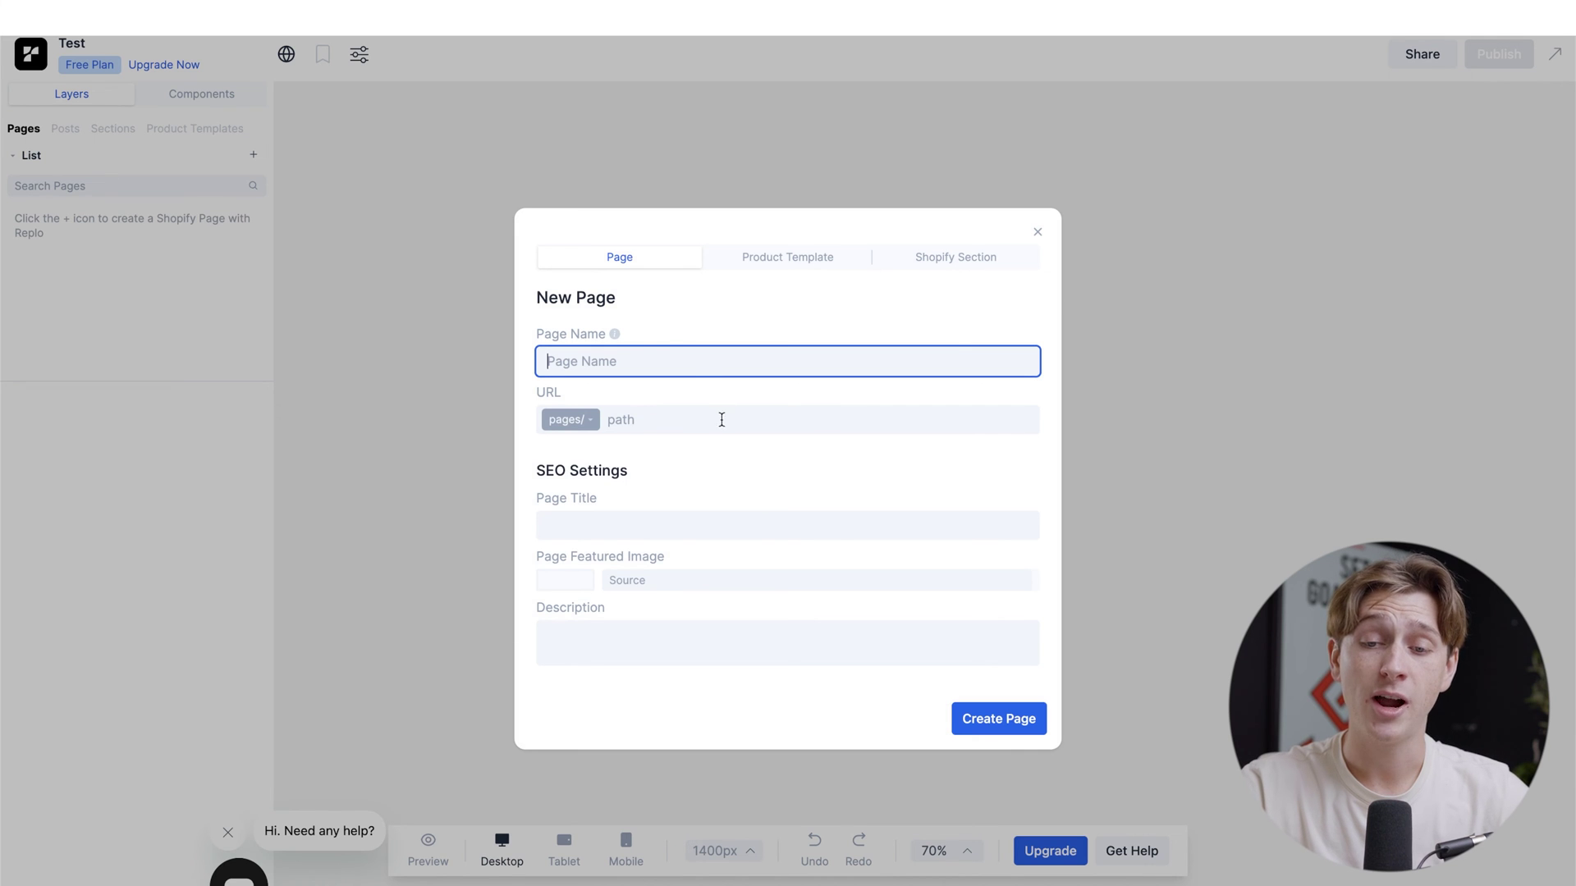
# Step: Create the page named 'test' at pages/test, leaving the SEO fields empty
pyautogui.write('test')
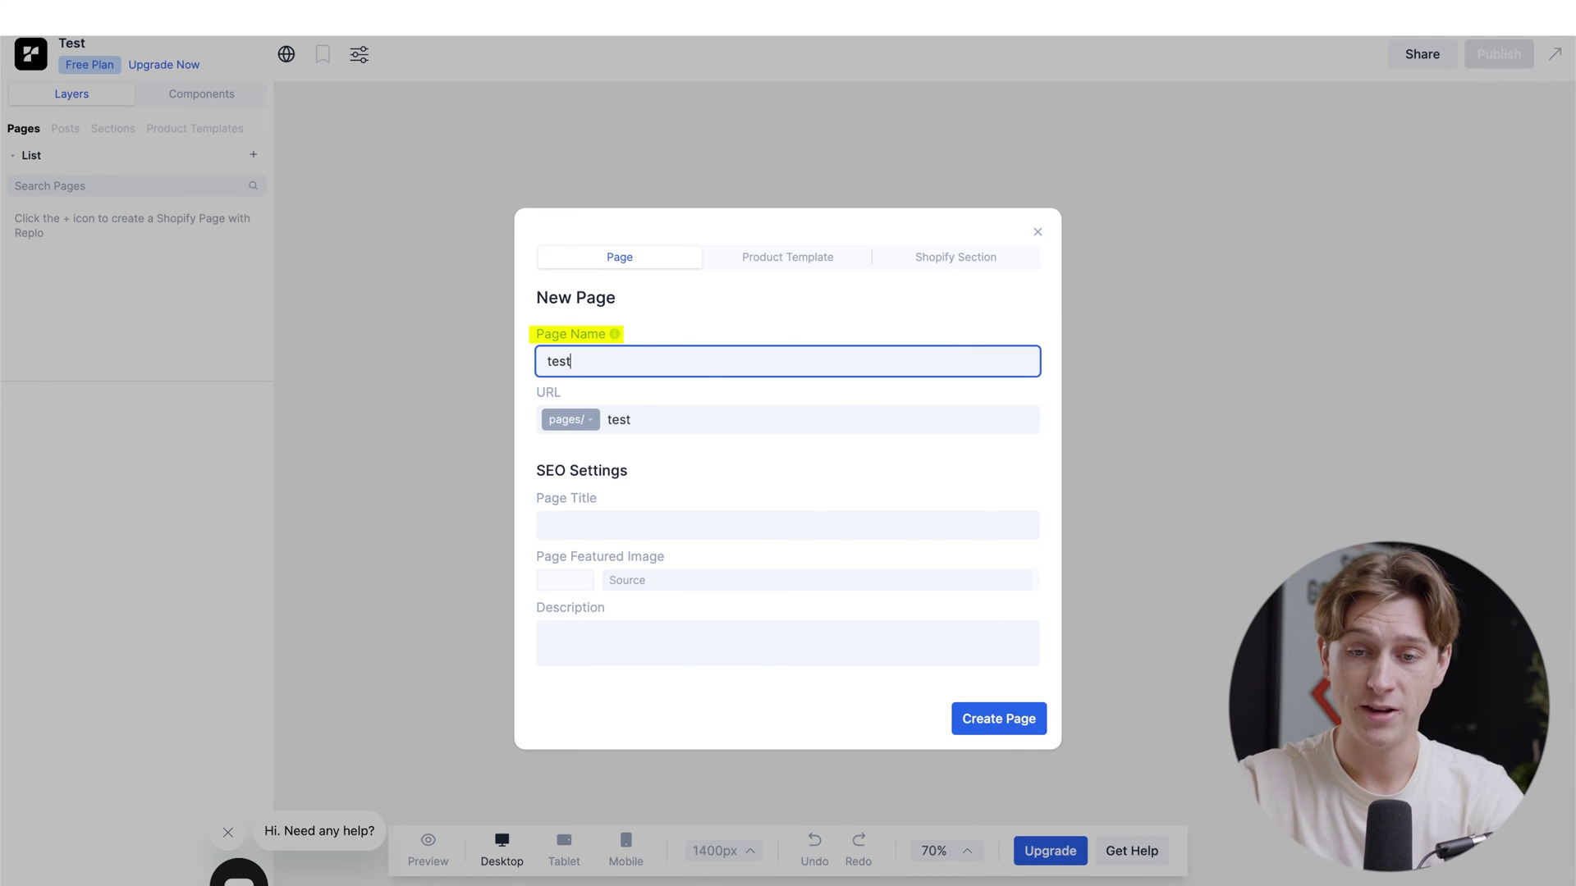
pyautogui.click(614, 527)
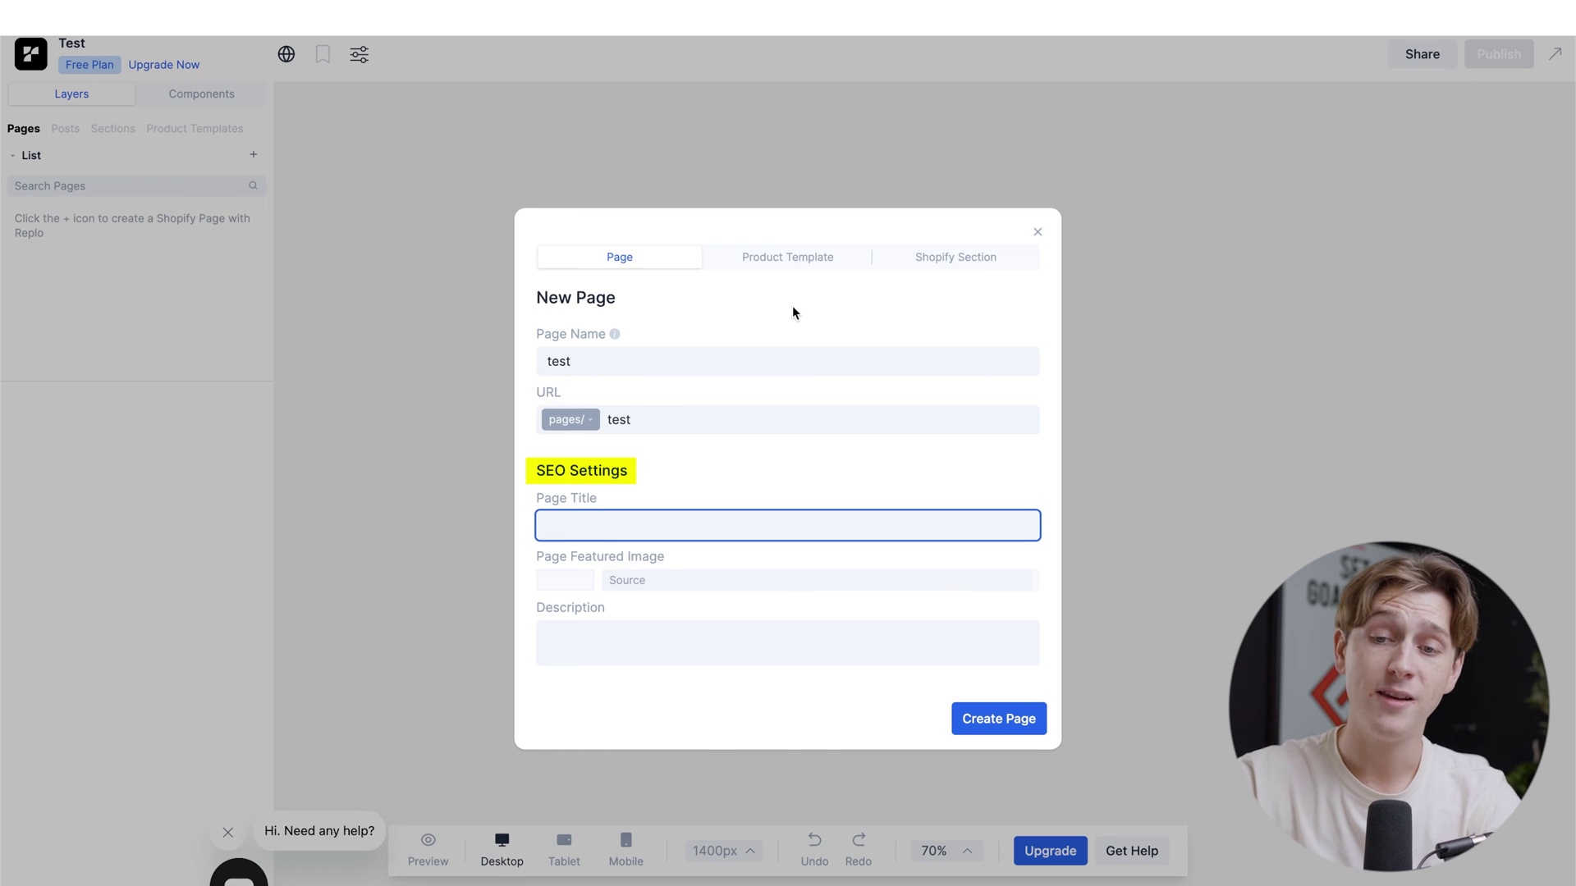
pyautogui.click(803, 261)
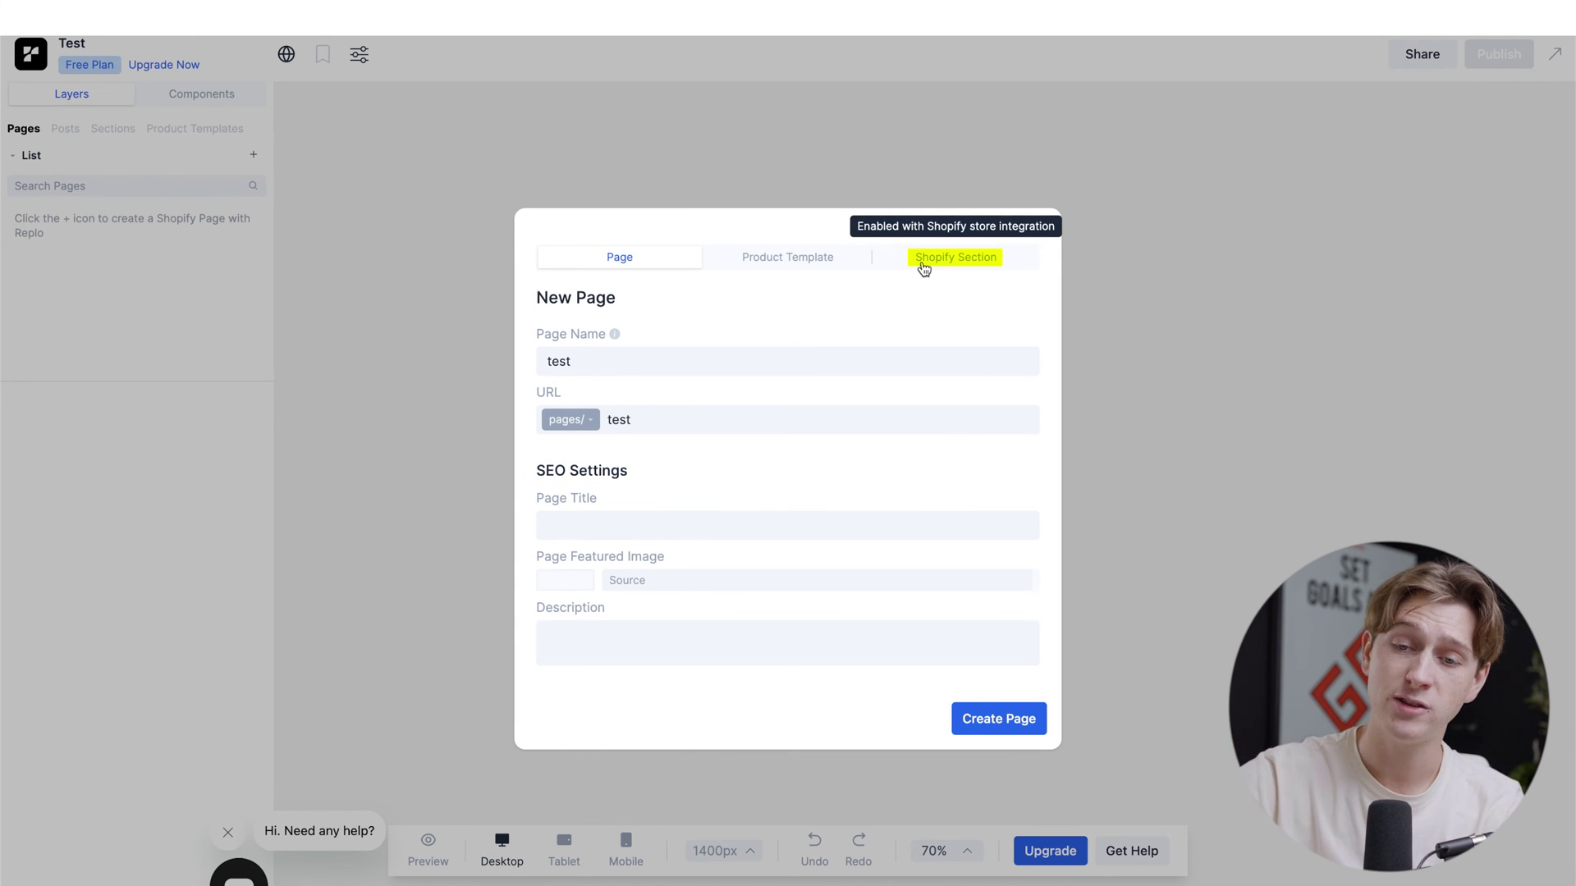
pyautogui.click(991, 720)
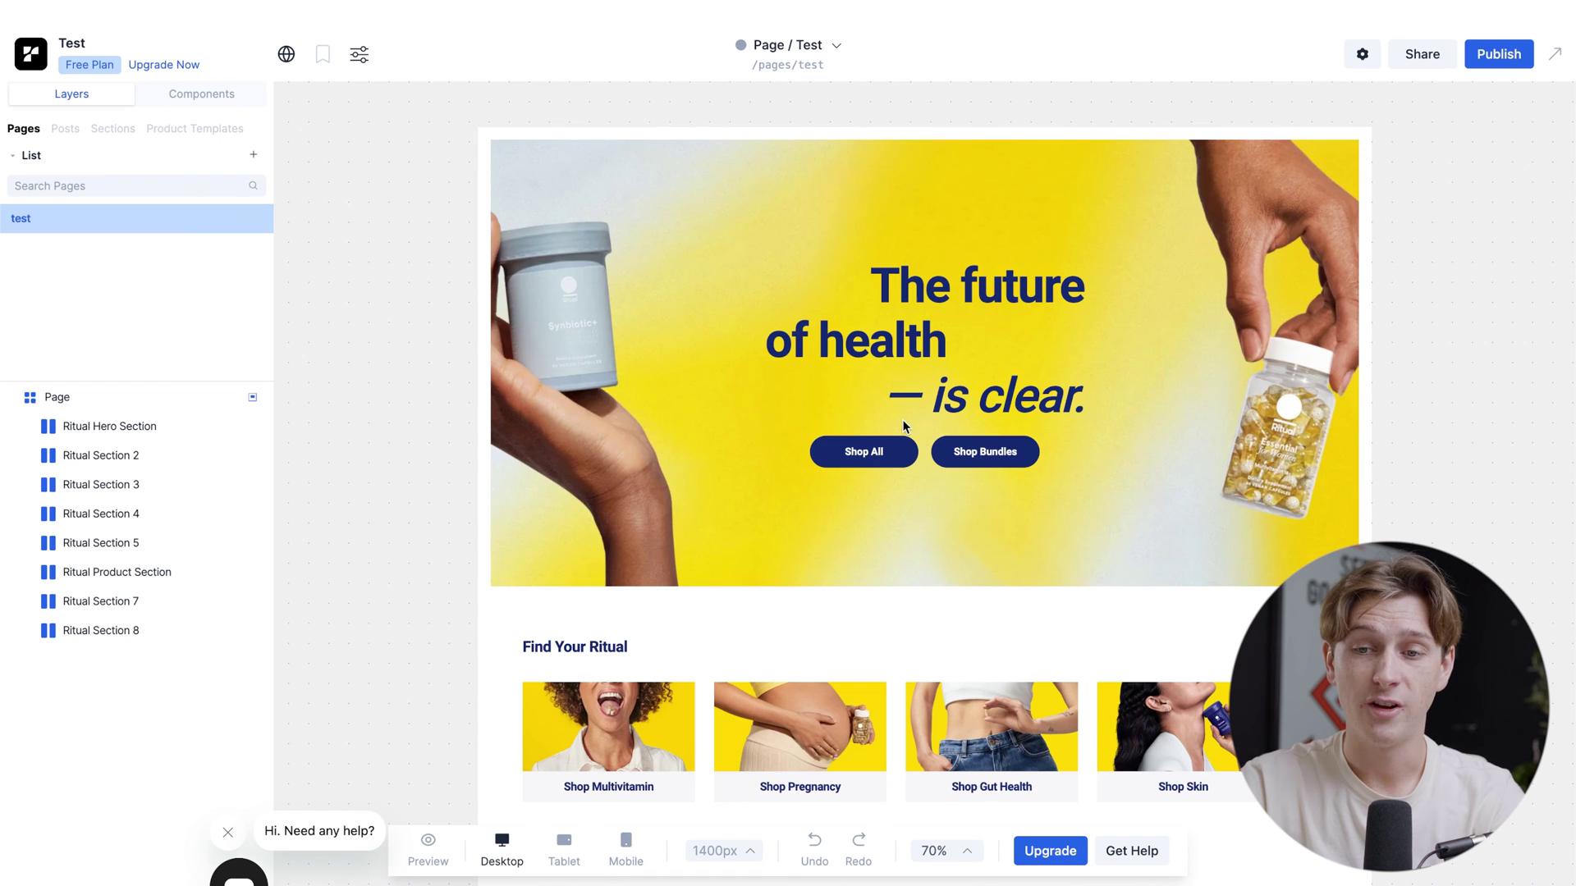
# Step: Replace the hero's 'The future' line with 'The past' so it reads 'The past of health — is clear.'
pyautogui.scroll(-15, 895, 426)
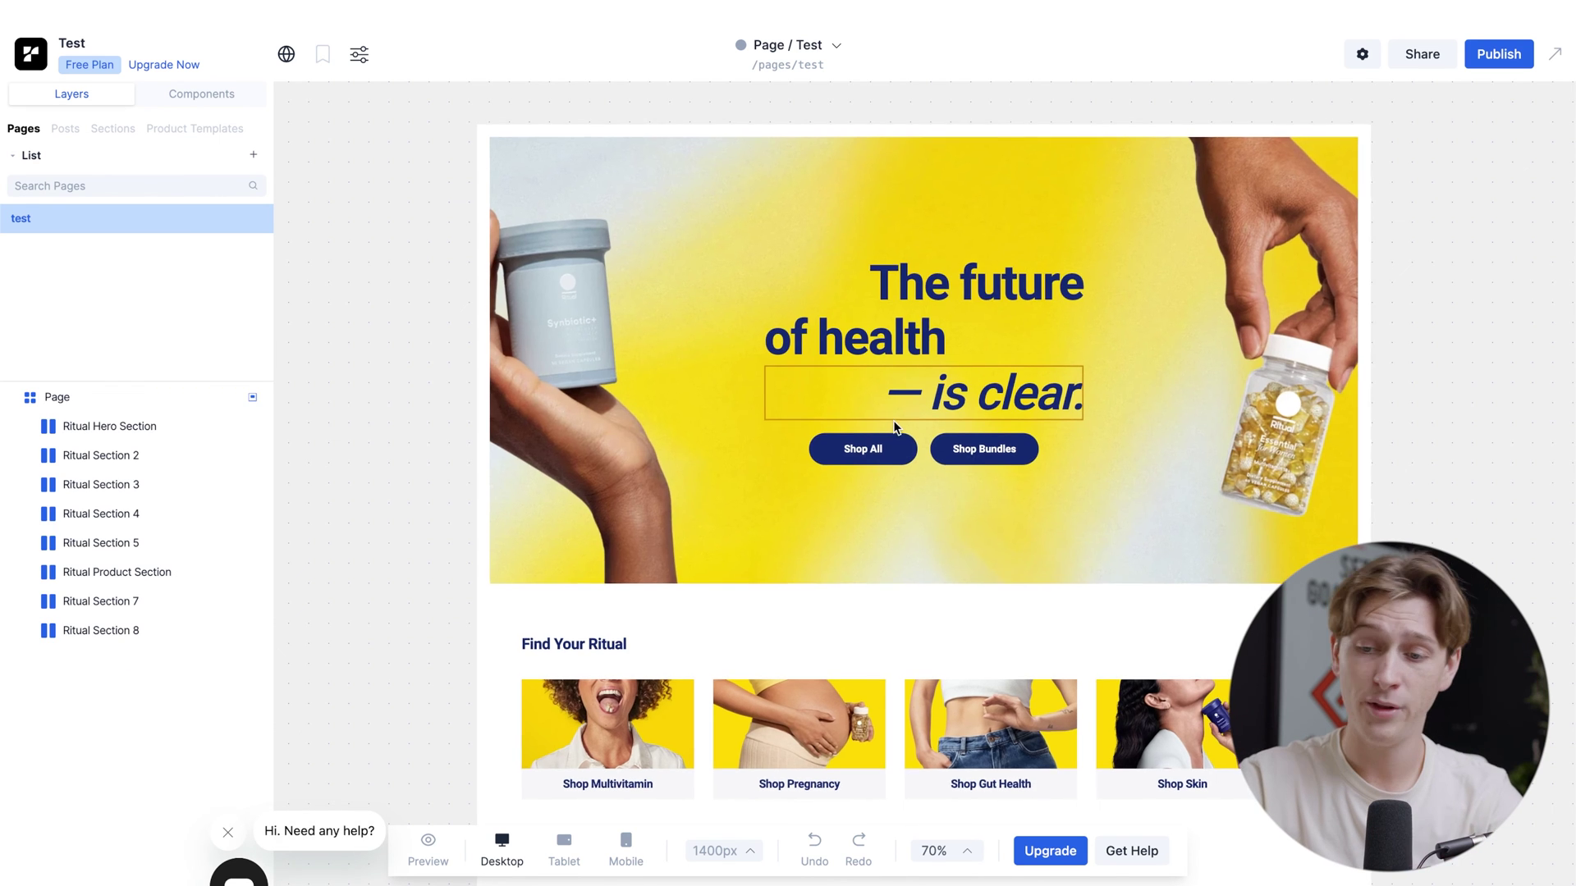
pyautogui.scroll(-10, 894, 426)
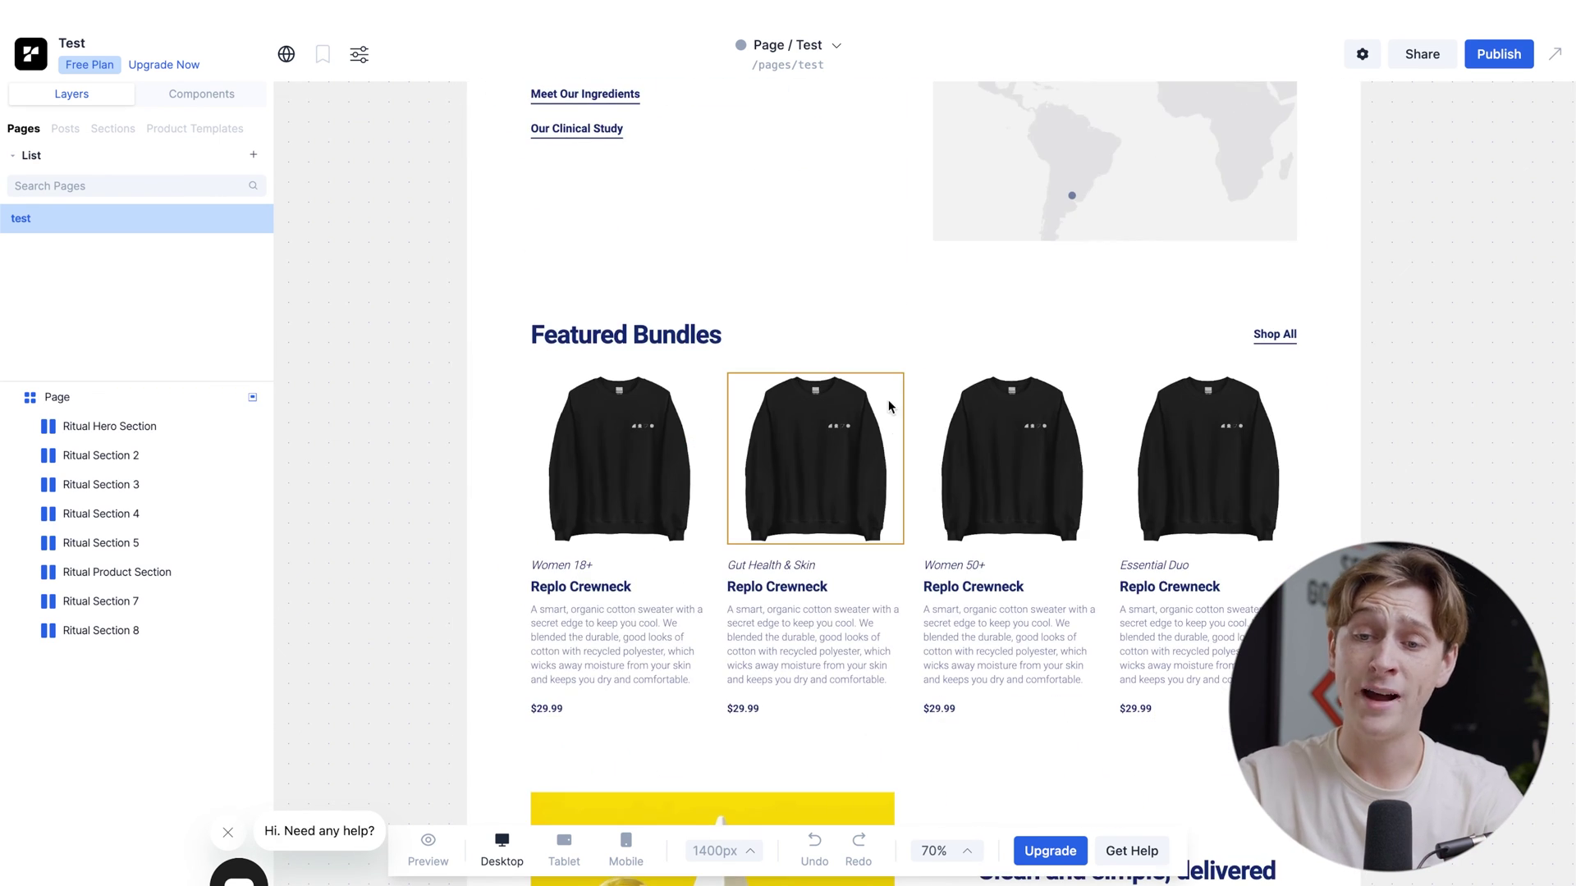
pyautogui.scroll(-3, 888, 404)
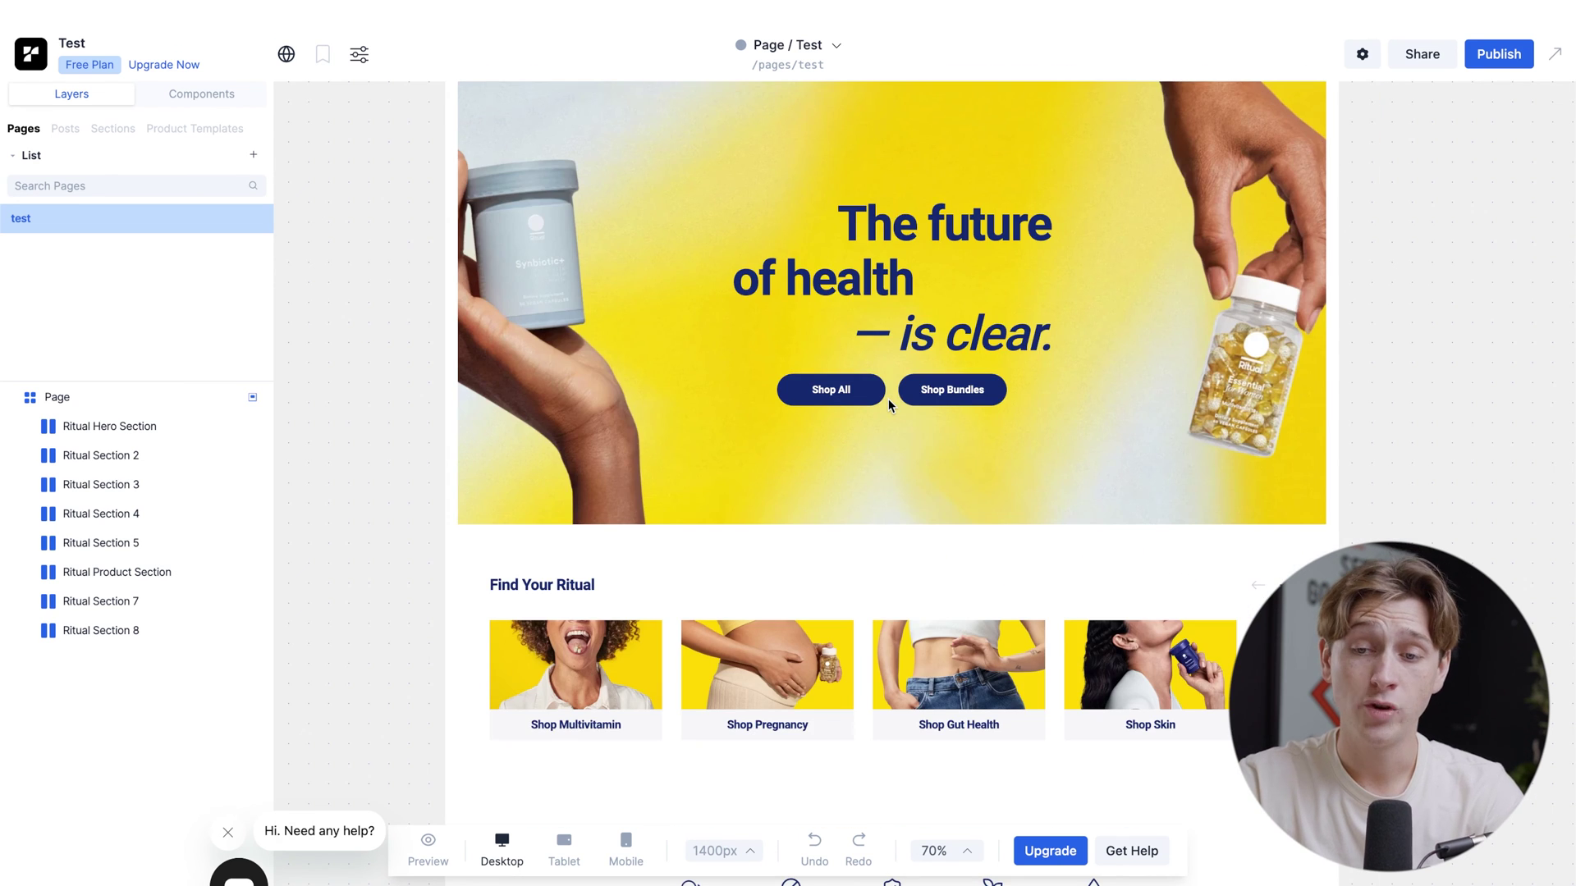
pyautogui.scroll(2, 889, 411)
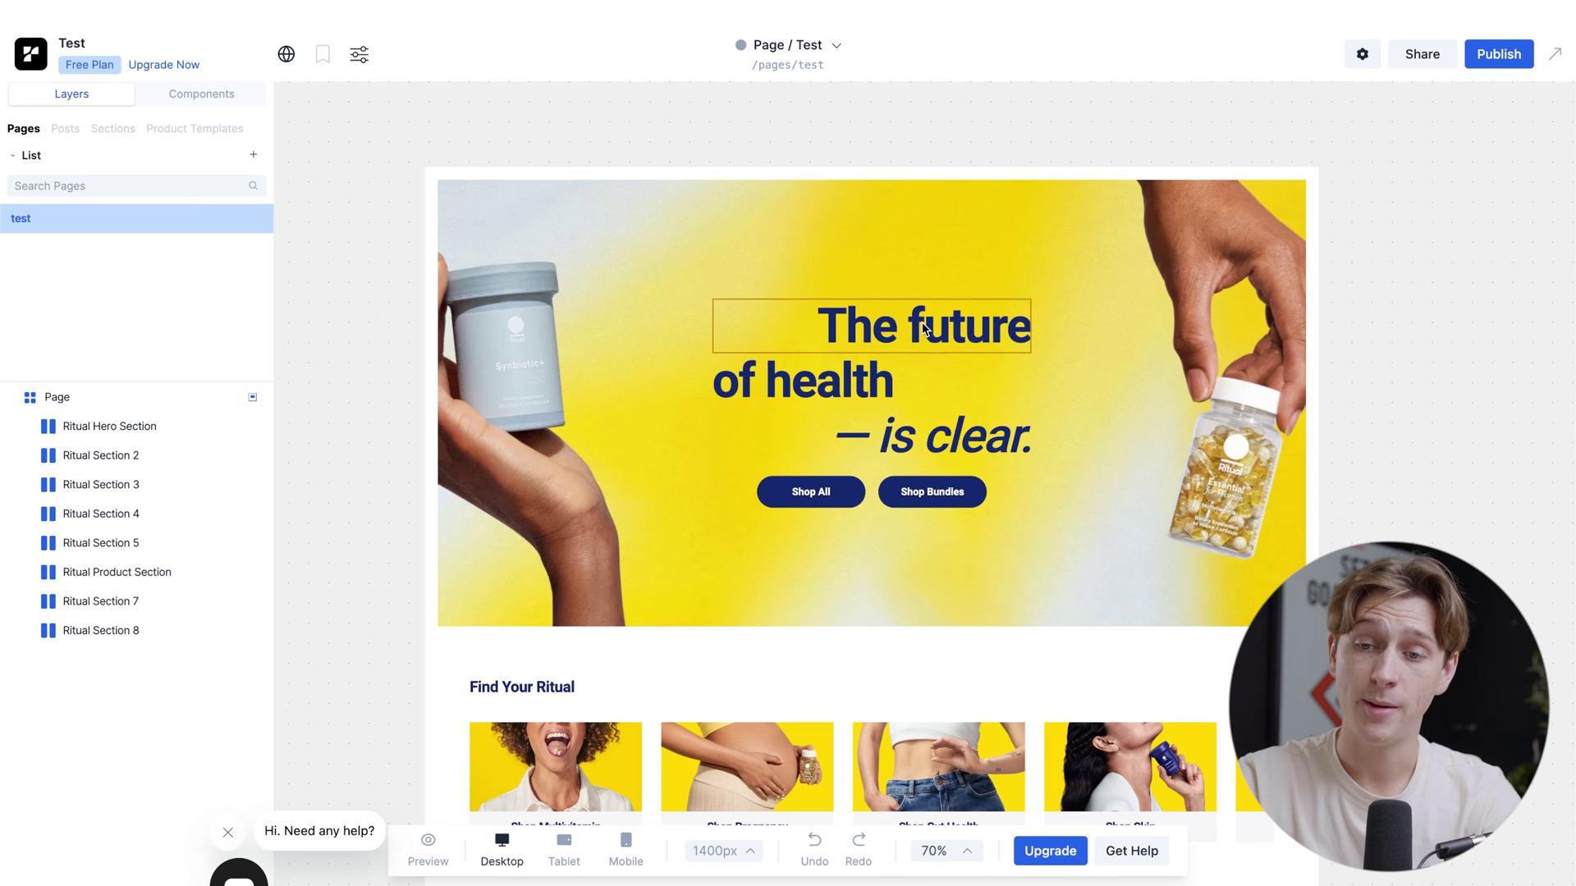
pyautogui.click(924, 329)
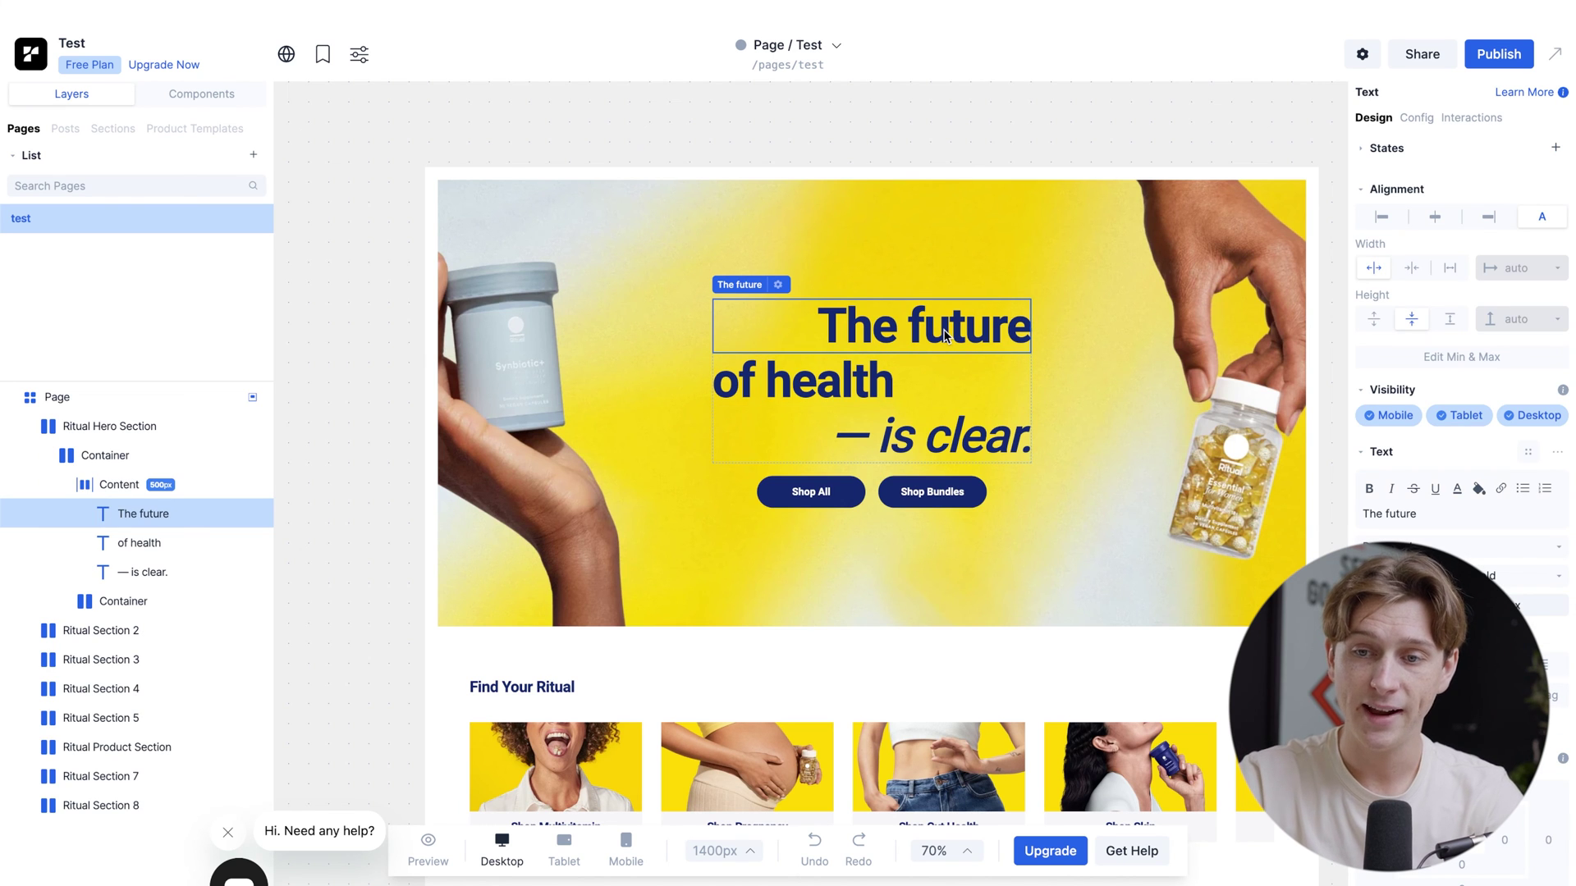
pyautogui.doubleClick(943, 332)
pyautogui.hotkey('ctrl', 'a')
pyautogui.press('BackSpace')
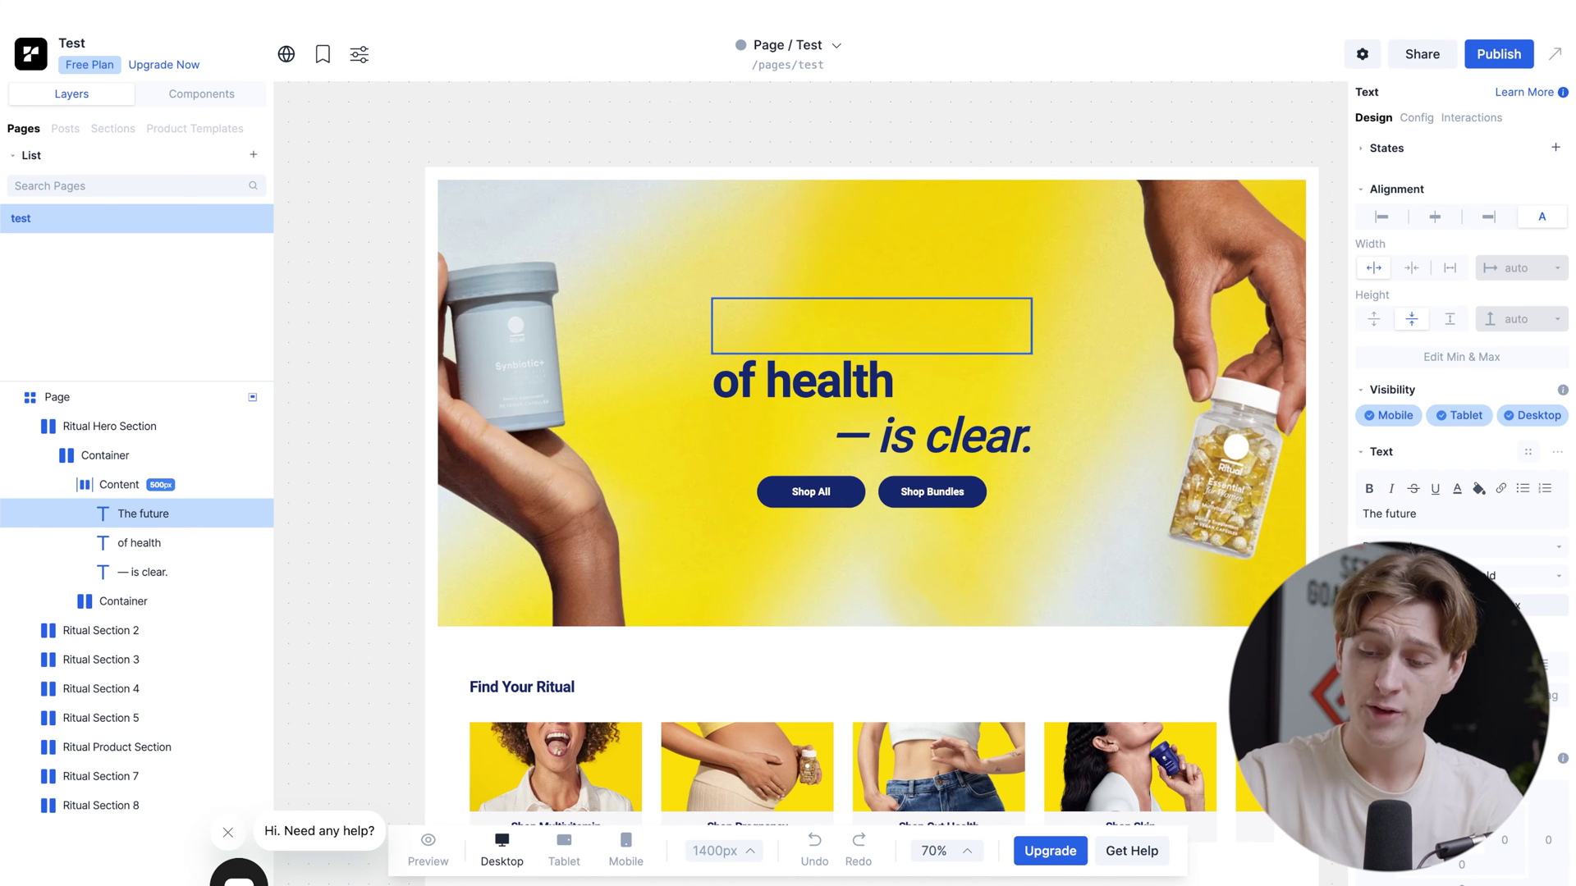
pyautogui.write('The')
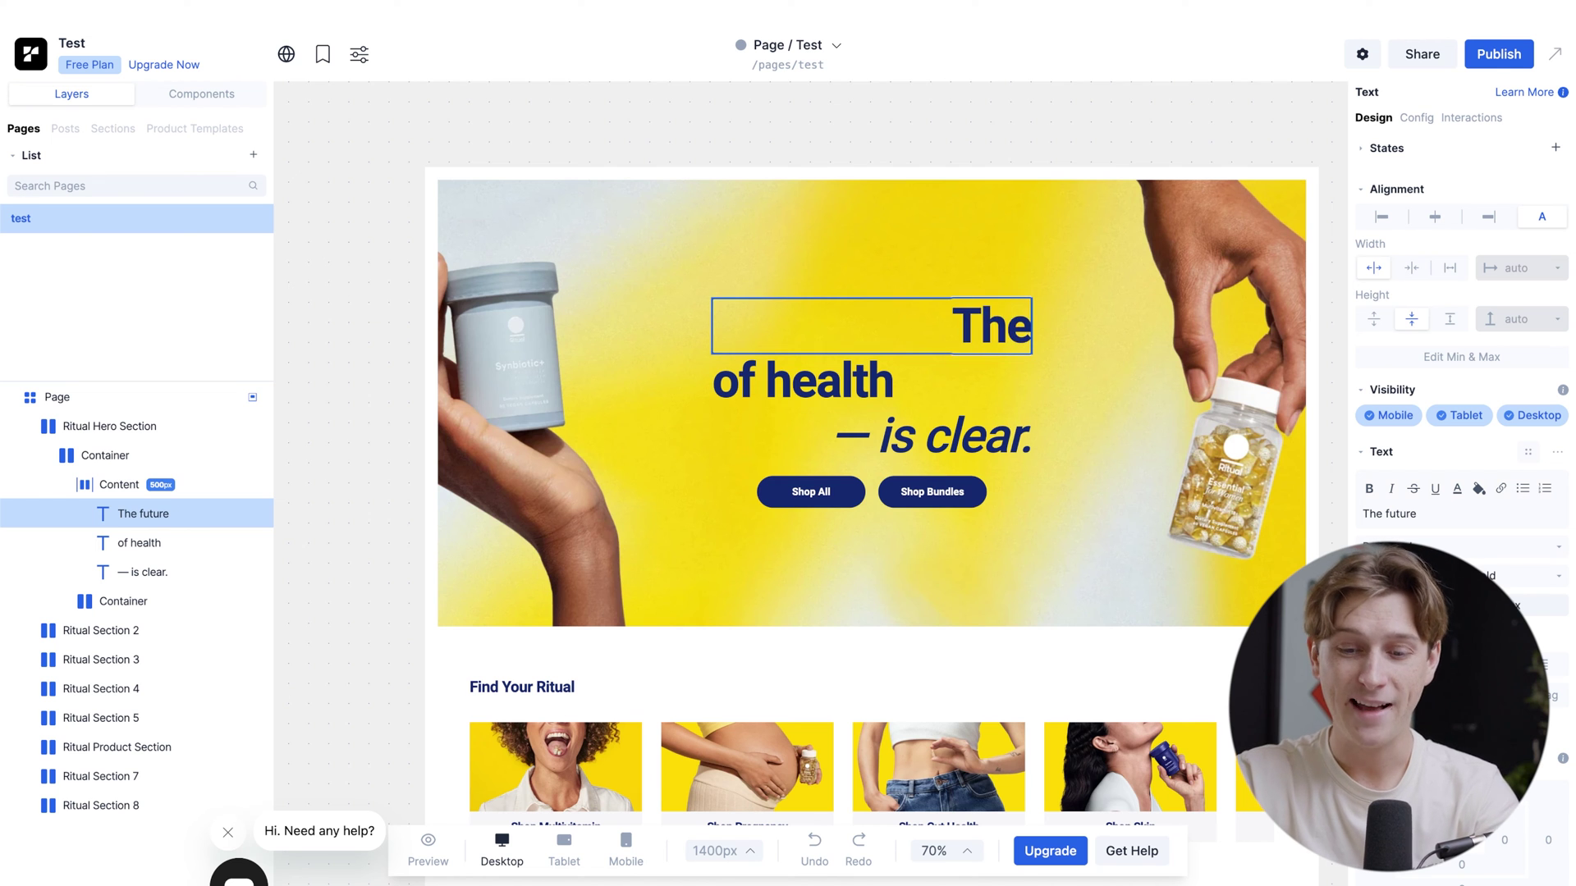
pyautogui.write('past')
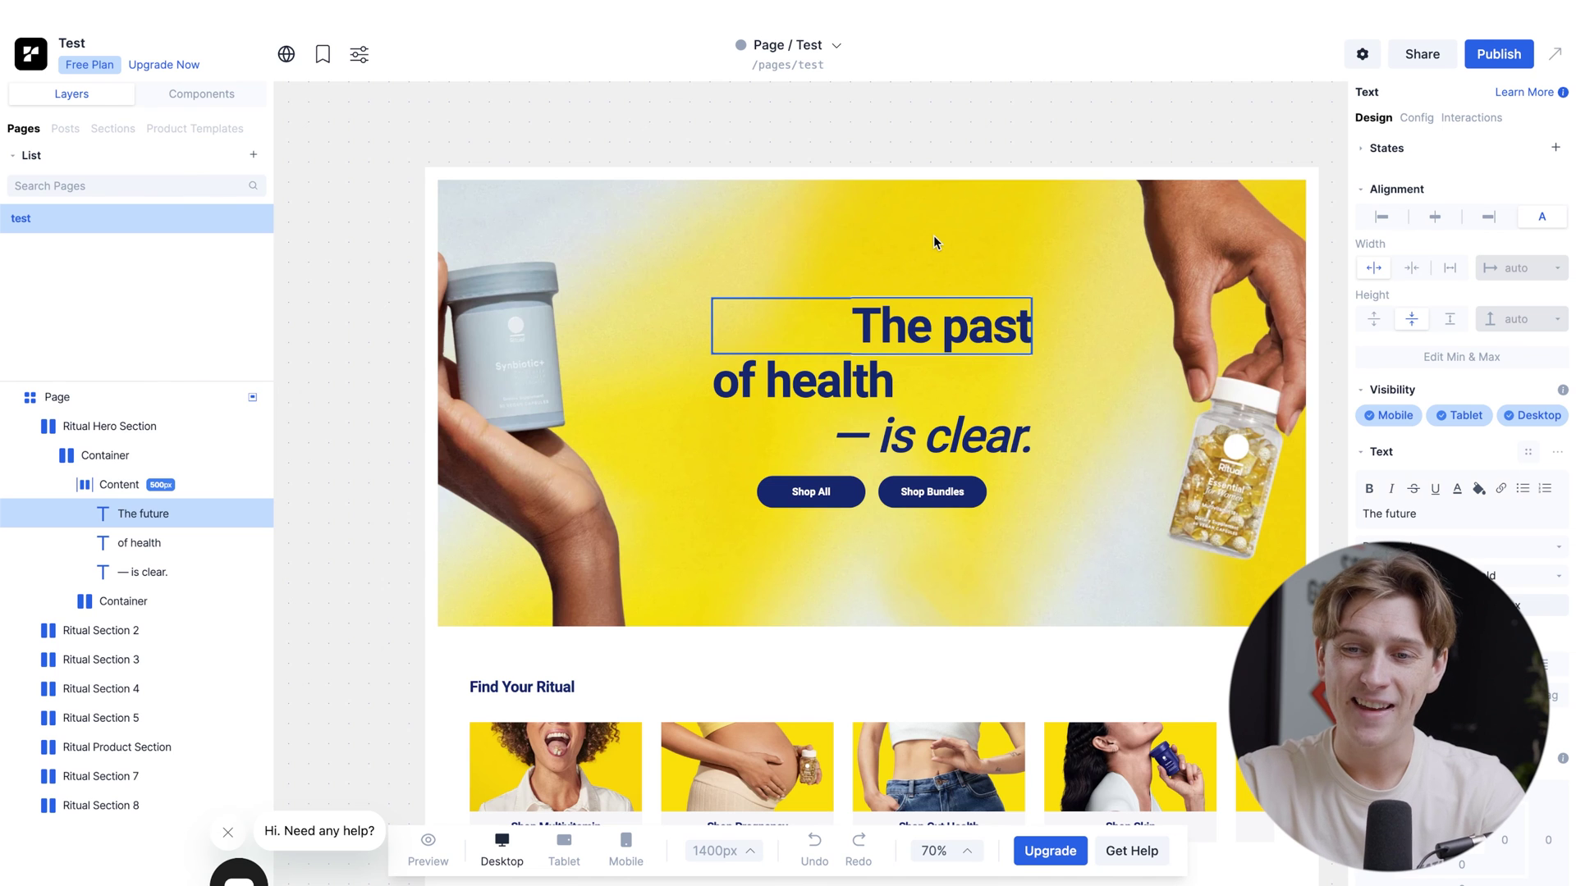
pyautogui.press('Escape')
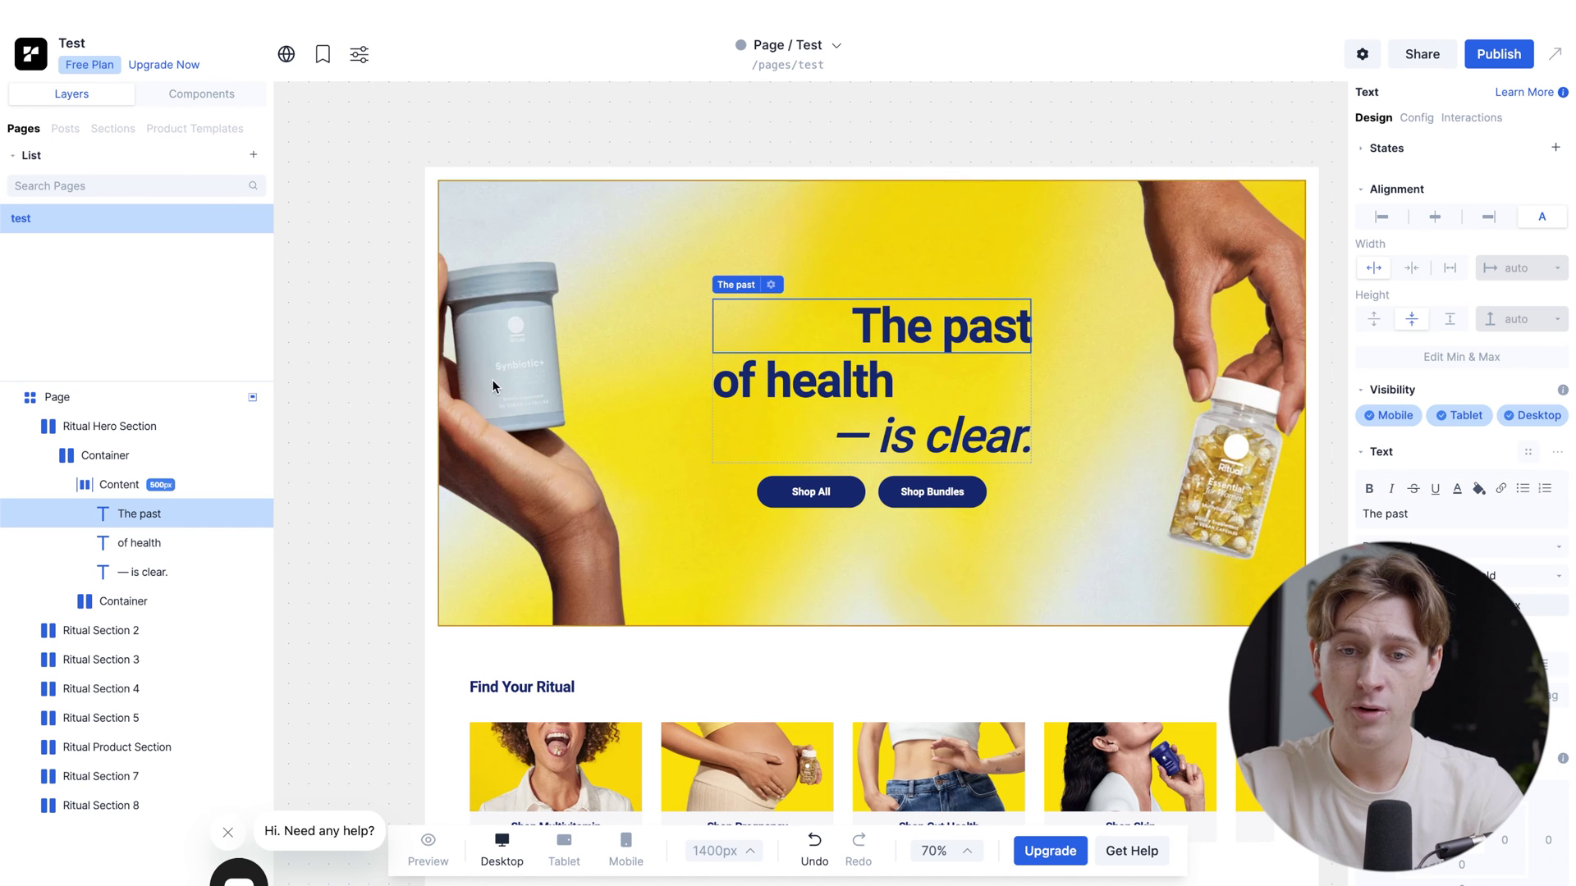
pyautogui.click(525, 423)
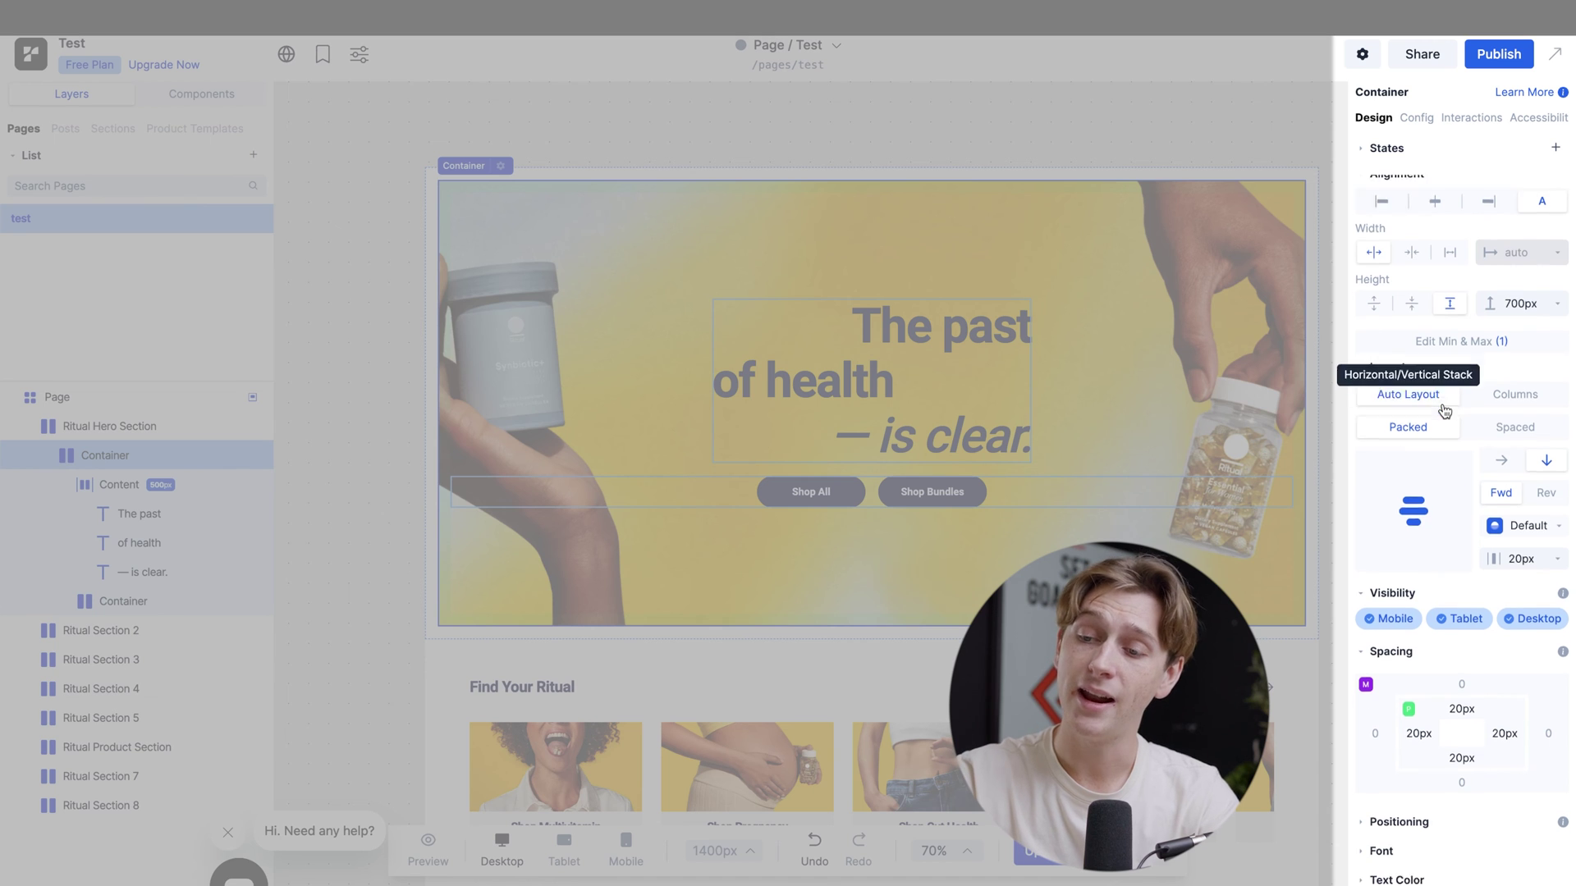
pyautogui.scroll(-2, 1441, 402)
pyautogui.click(1464, 800)
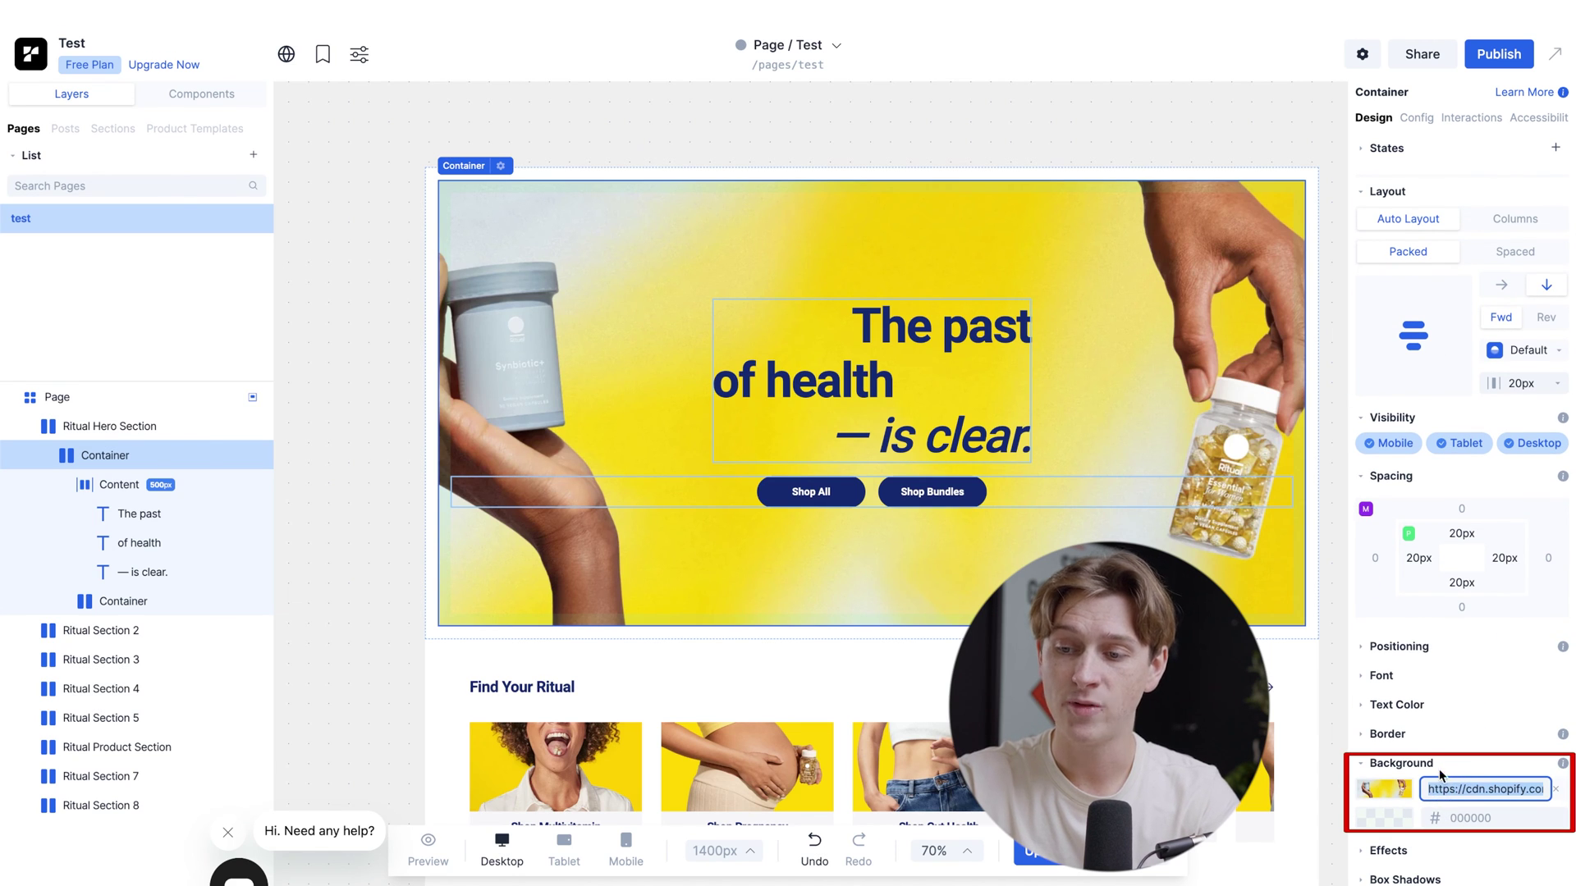
pyautogui.scroll(2, 1376, 744)
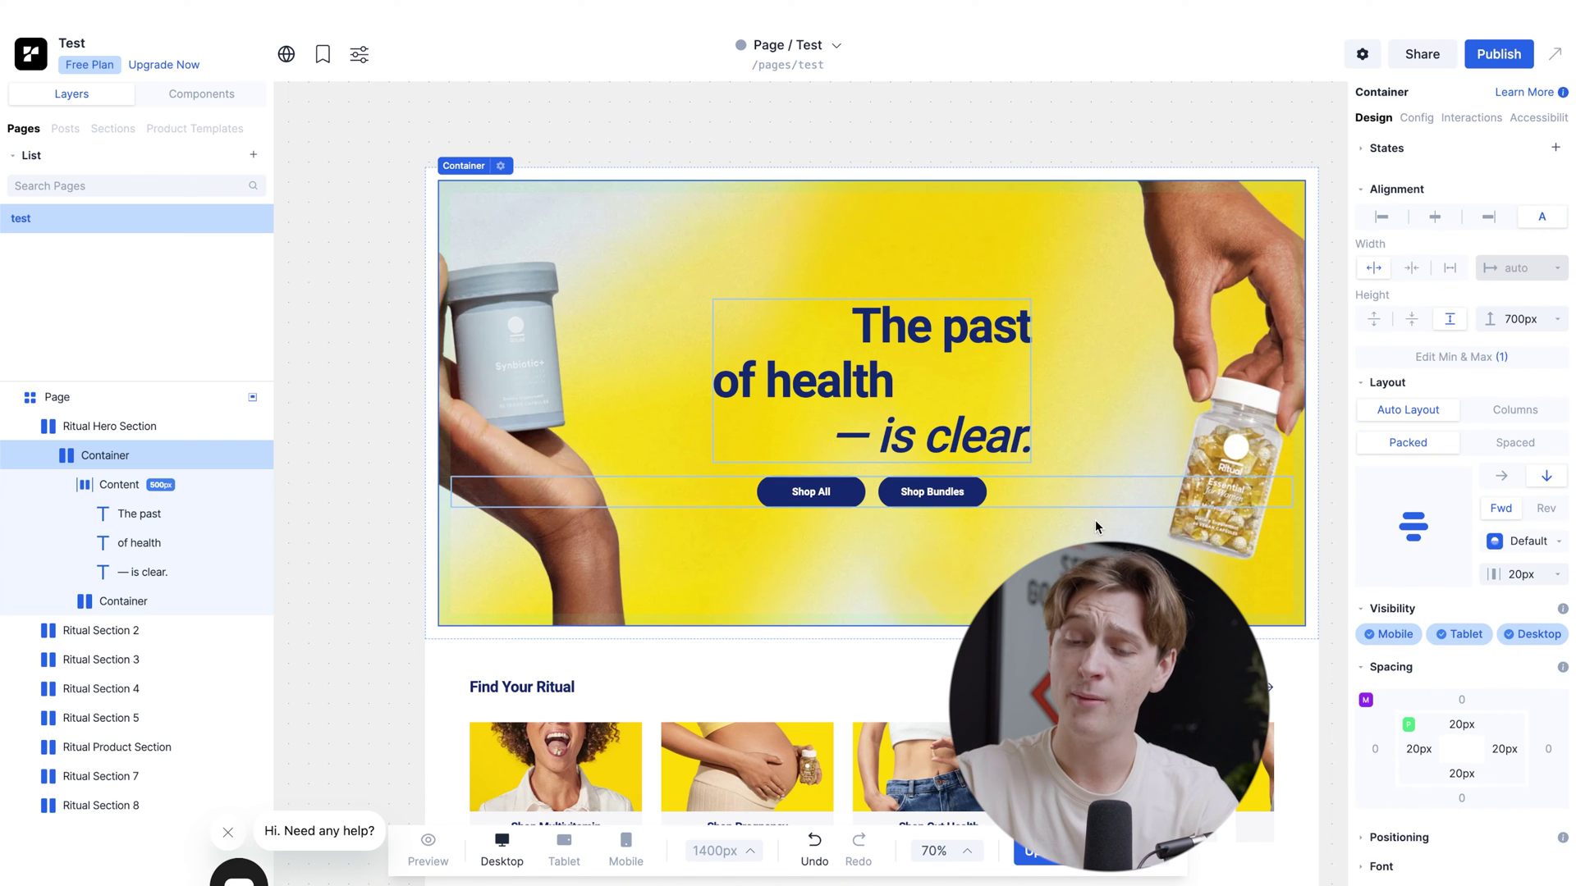
pyautogui.click(837, 497)
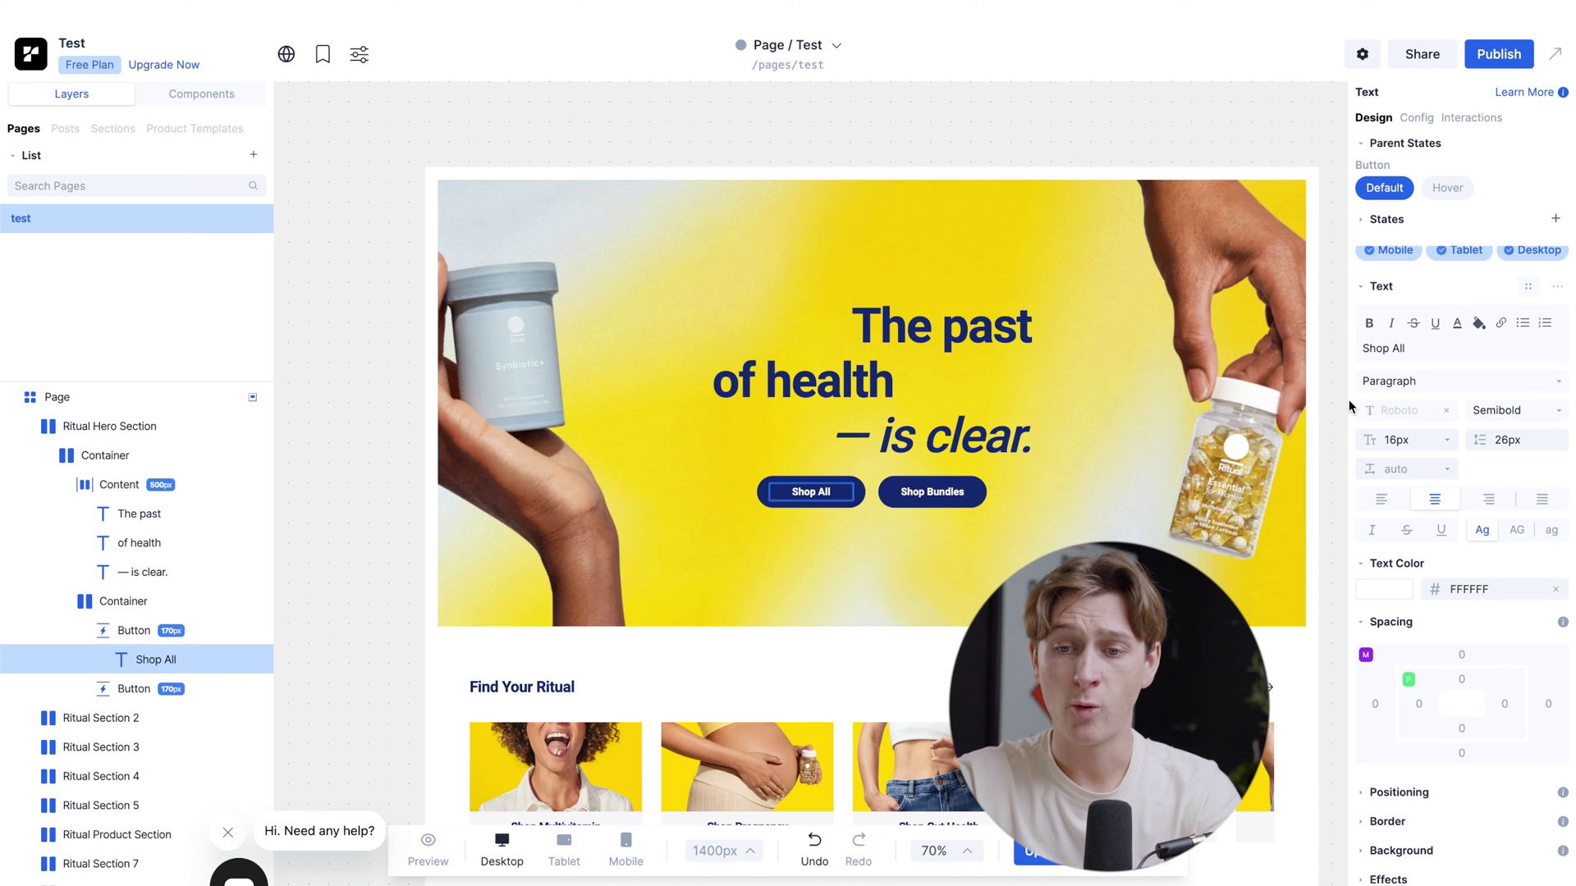
pyautogui.scroll(-7, 650, 514)
pyautogui.scroll(3, 697, 434)
pyautogui.hscroll(1, 698, 435)
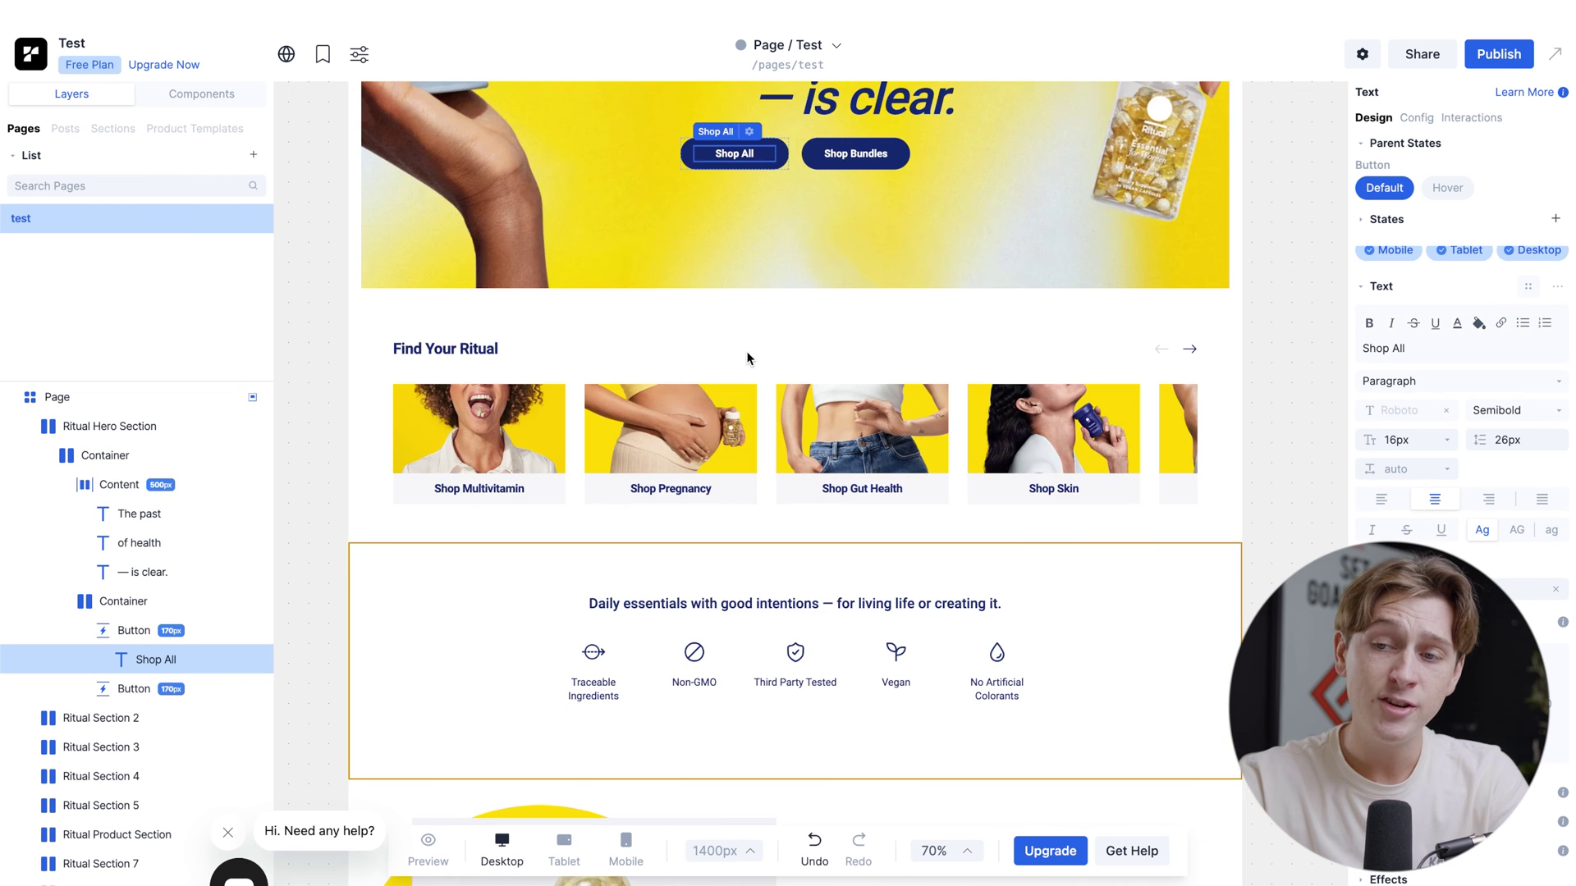
pyautogui.scroll(5, 747, 357)
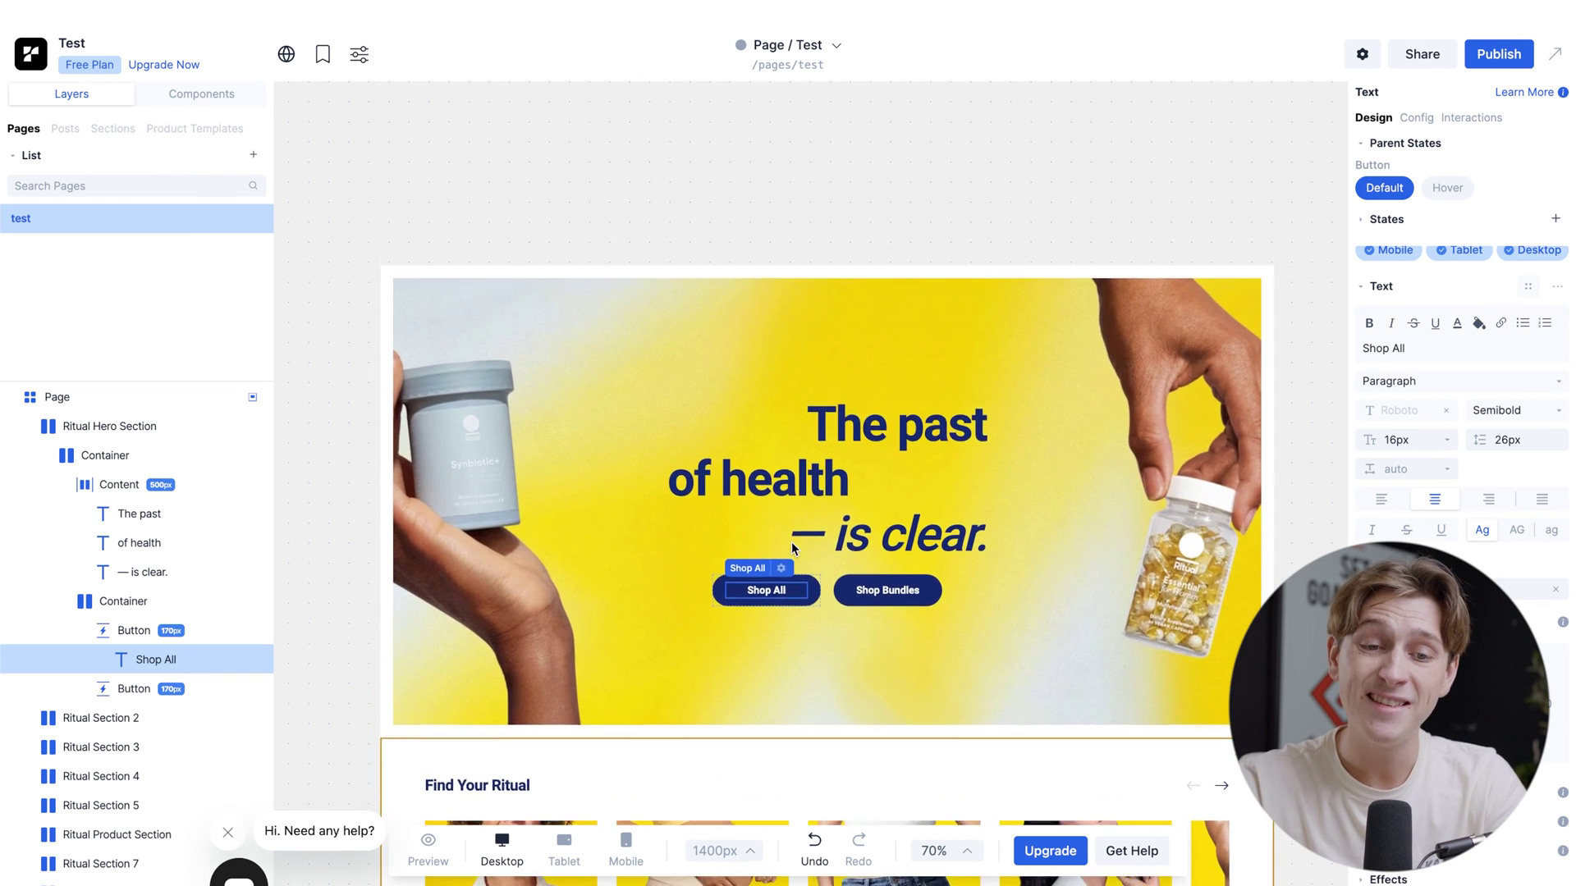
pyautogui.scroll(-3, 791, 542)
pyautogui.scroll(-15, 791, 541)
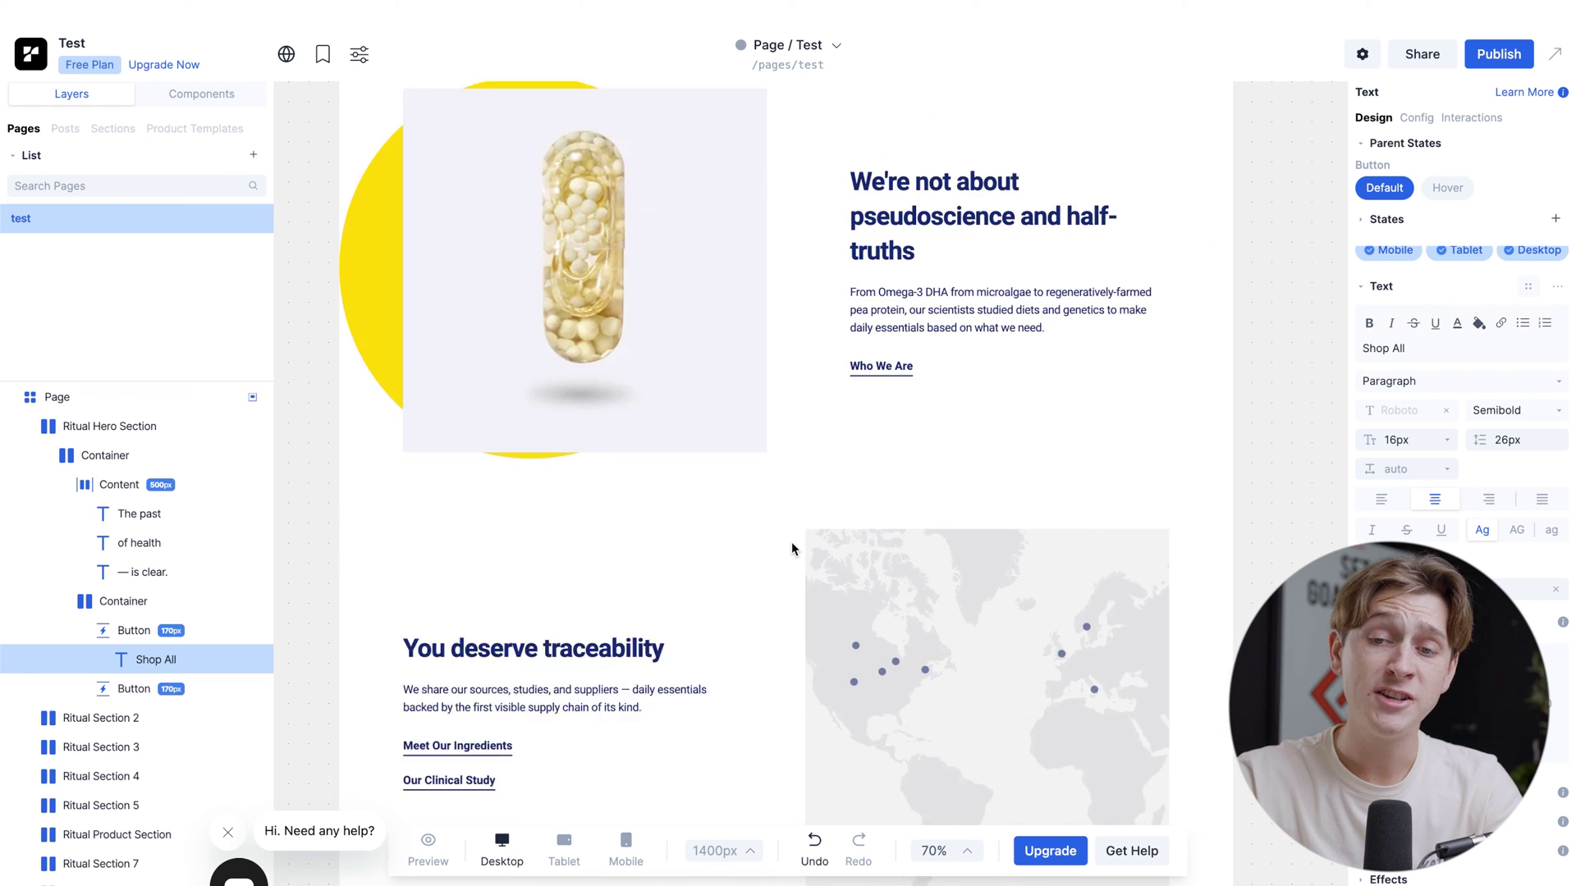
pyautogui.hscroll(1, 791, 541)
pyautogui.scroll(-5, 791, 540)
pyautogui.hscroll(-1, 790, 540)
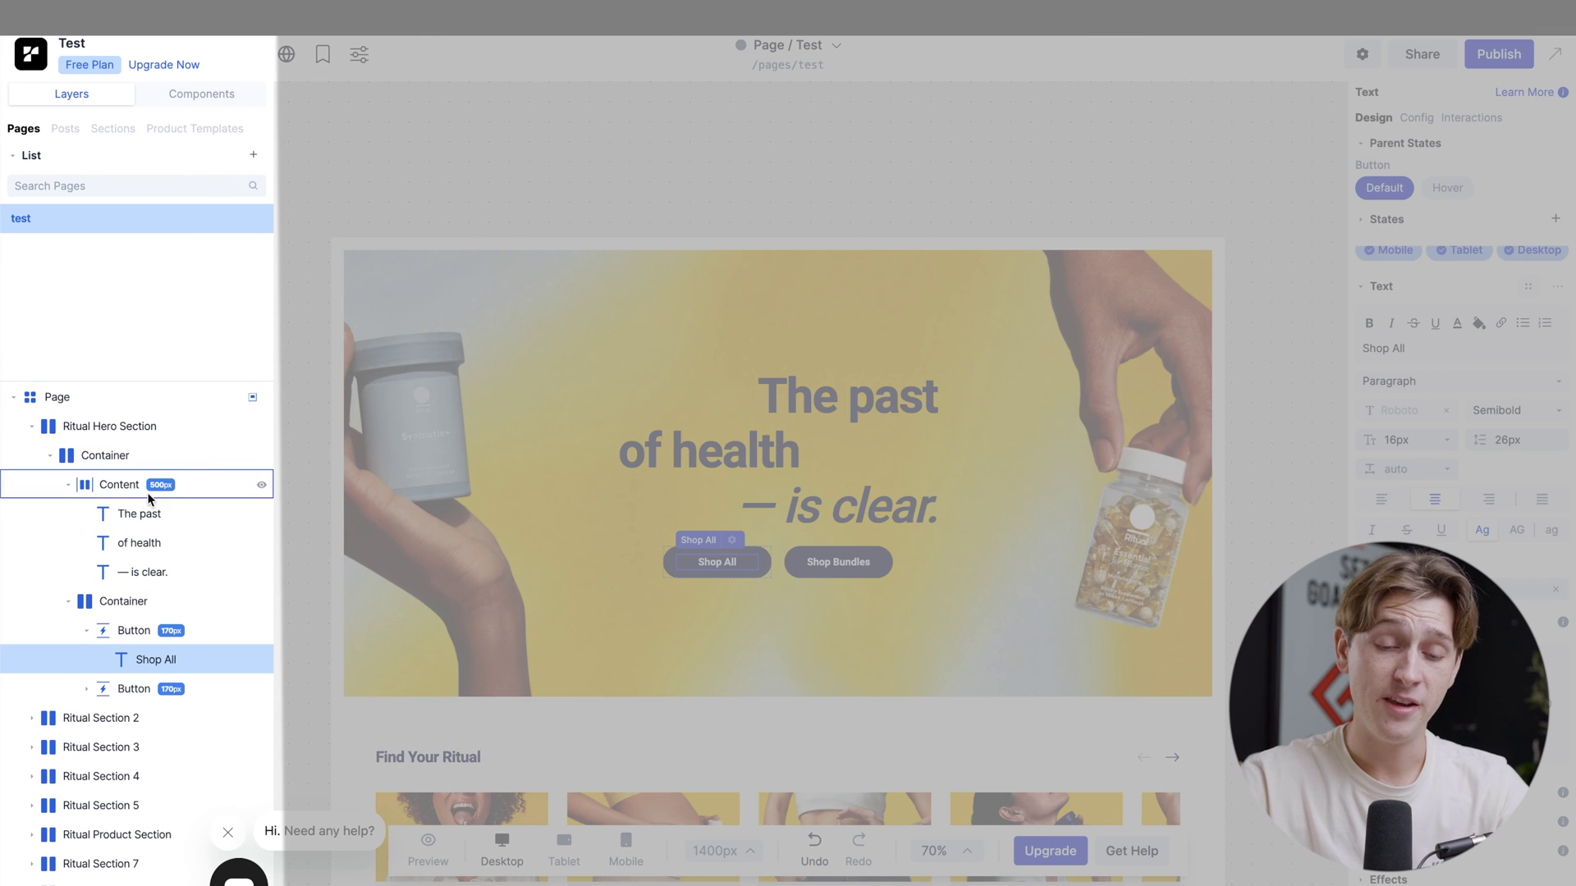
pyautogui.scroll(-1, 151, 496)
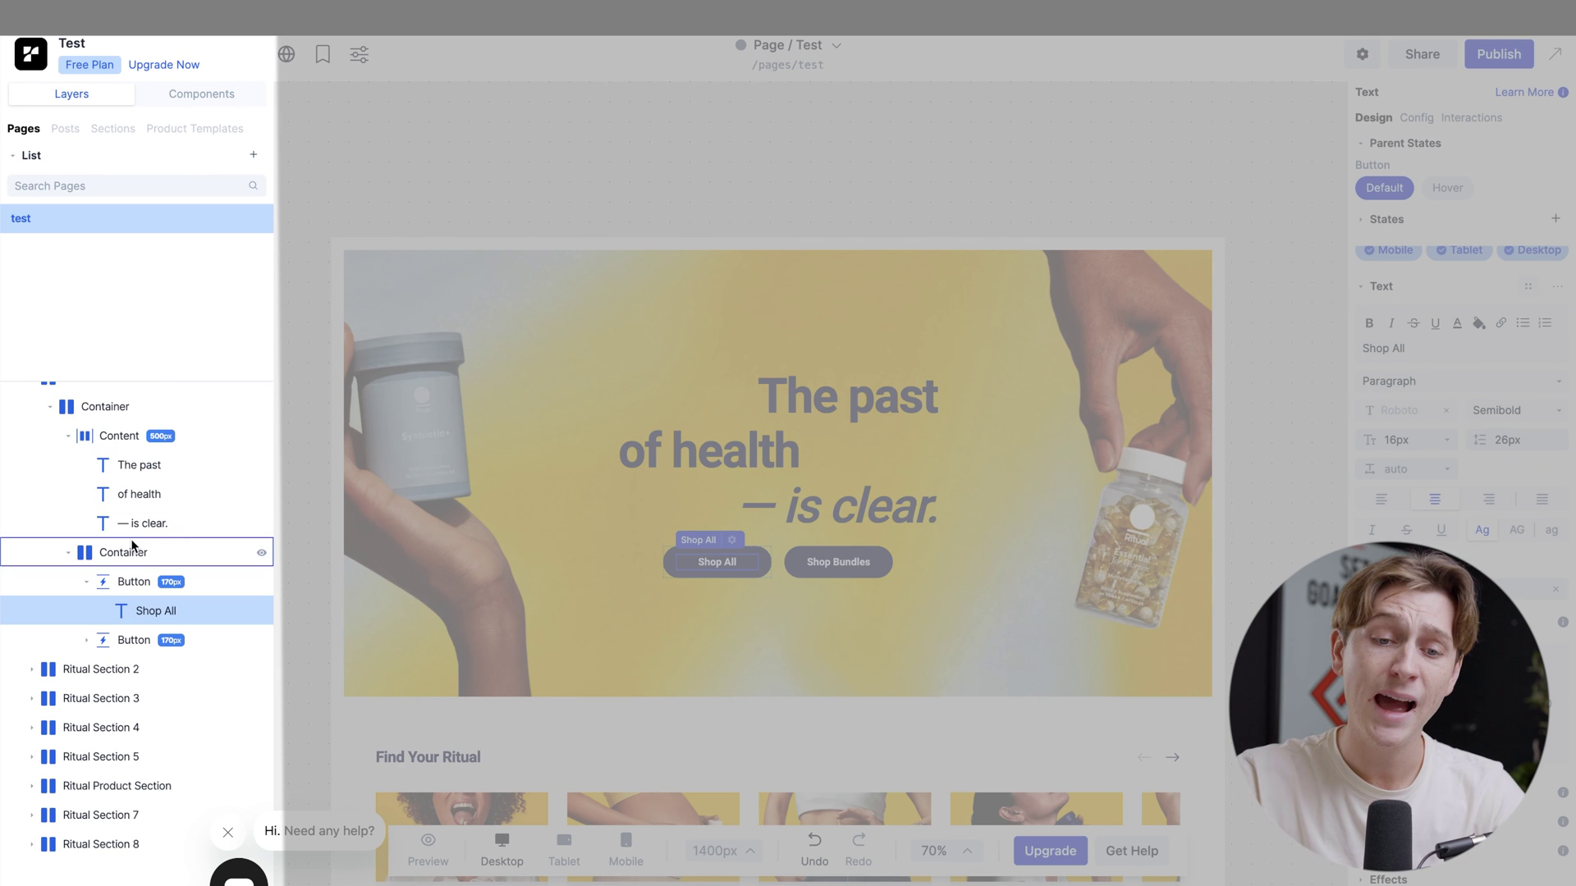
pyautogui.scroll(1, 129, 489)
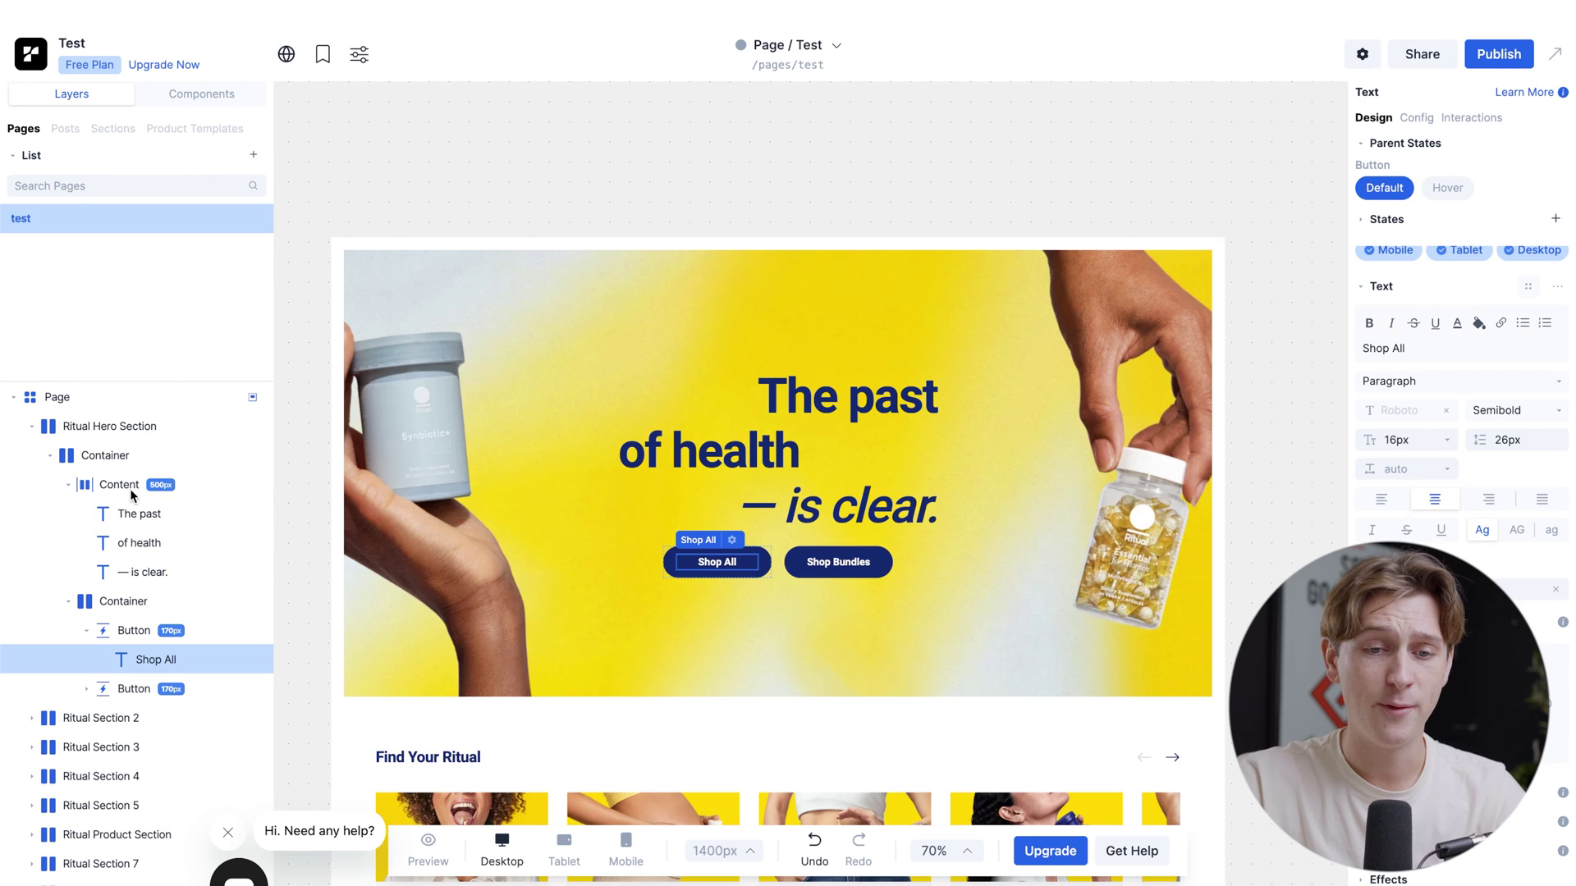